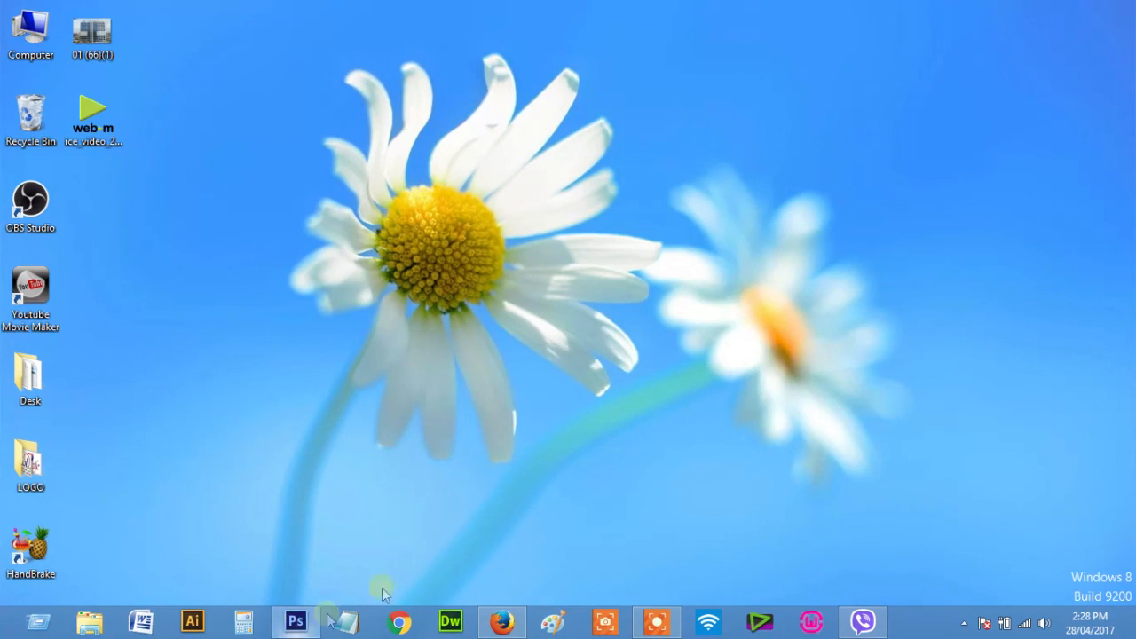
# - Switch to Firefox, open Google Images from the OnnoBD start page and search for "Bangladesh"
pyautogui.click(325, 617)
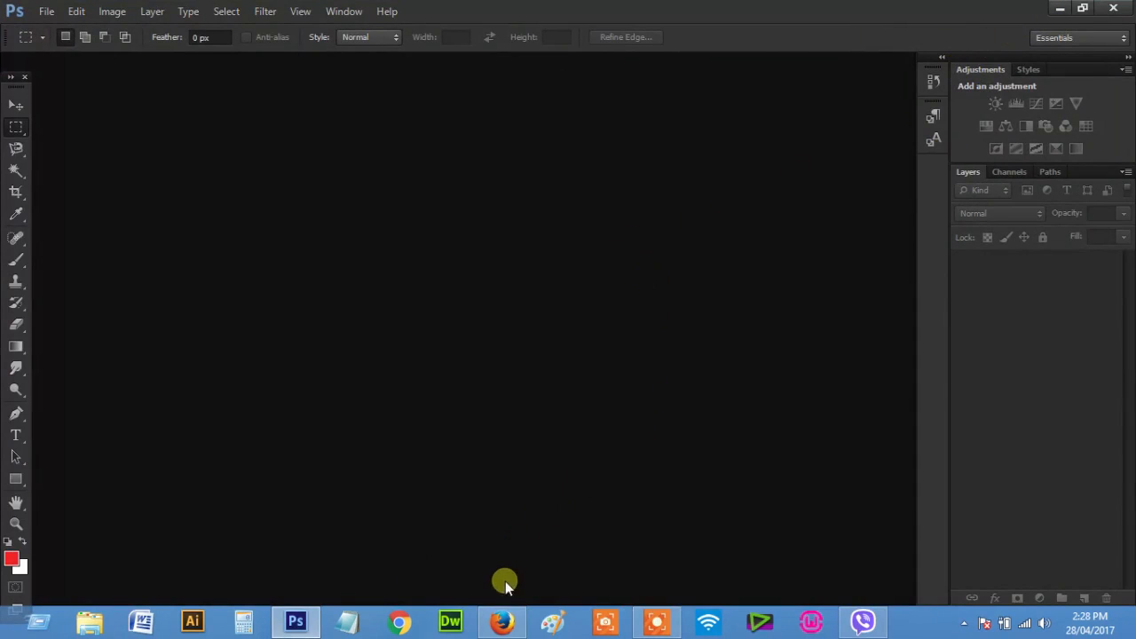
pyautogui.click(502, 621)
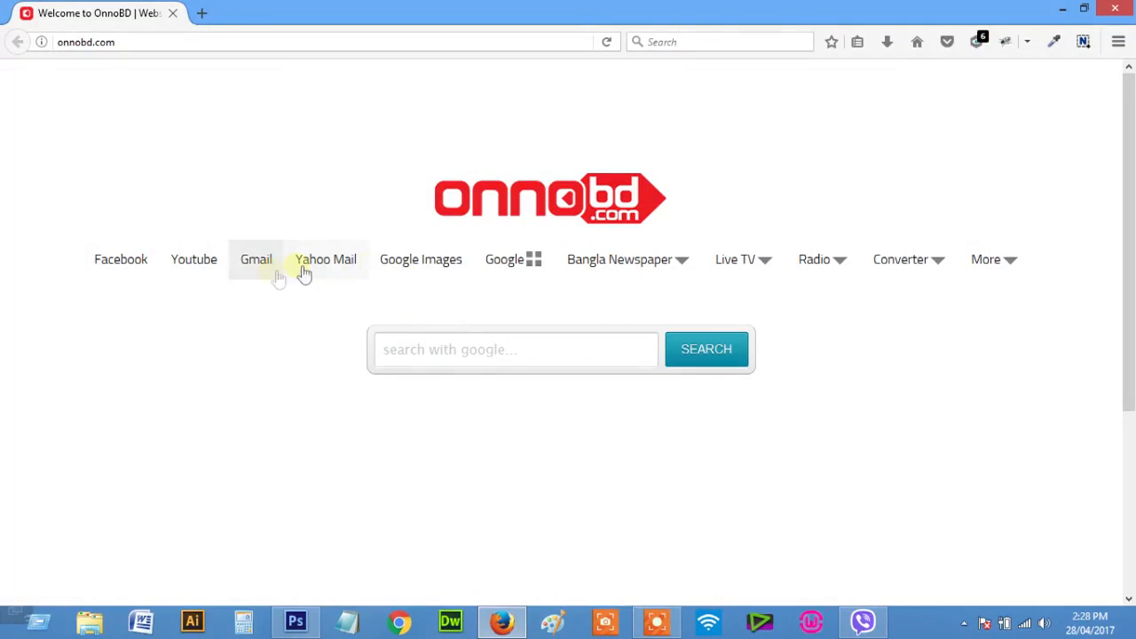
pyautogui.click(395, 266)
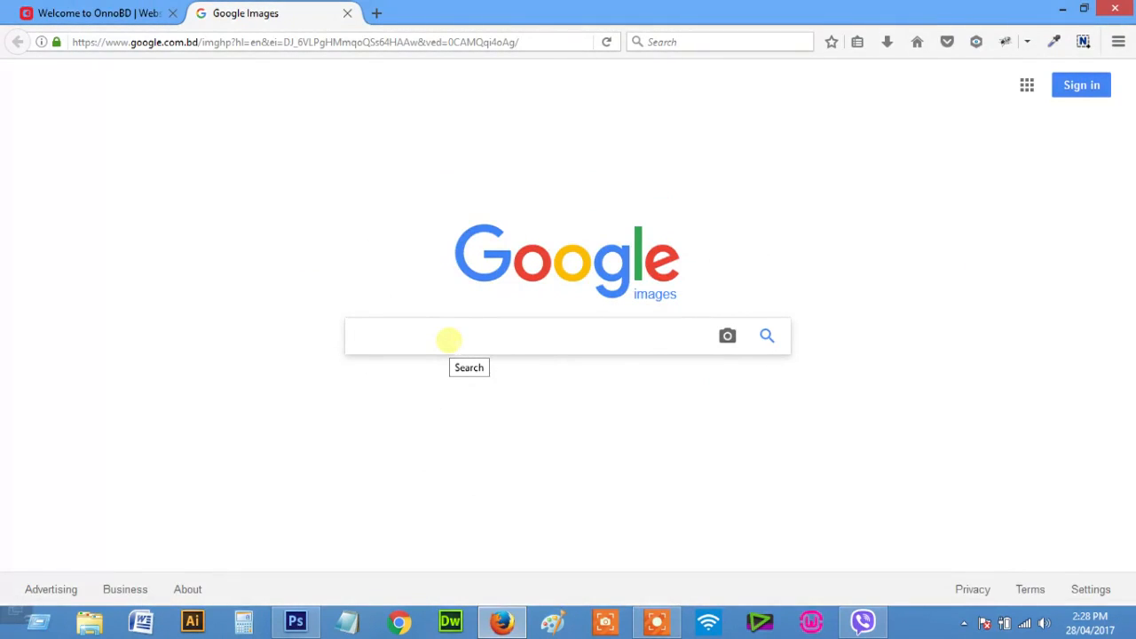
pyautogui.write('Bangladesh')
pyautogui.press('Return')
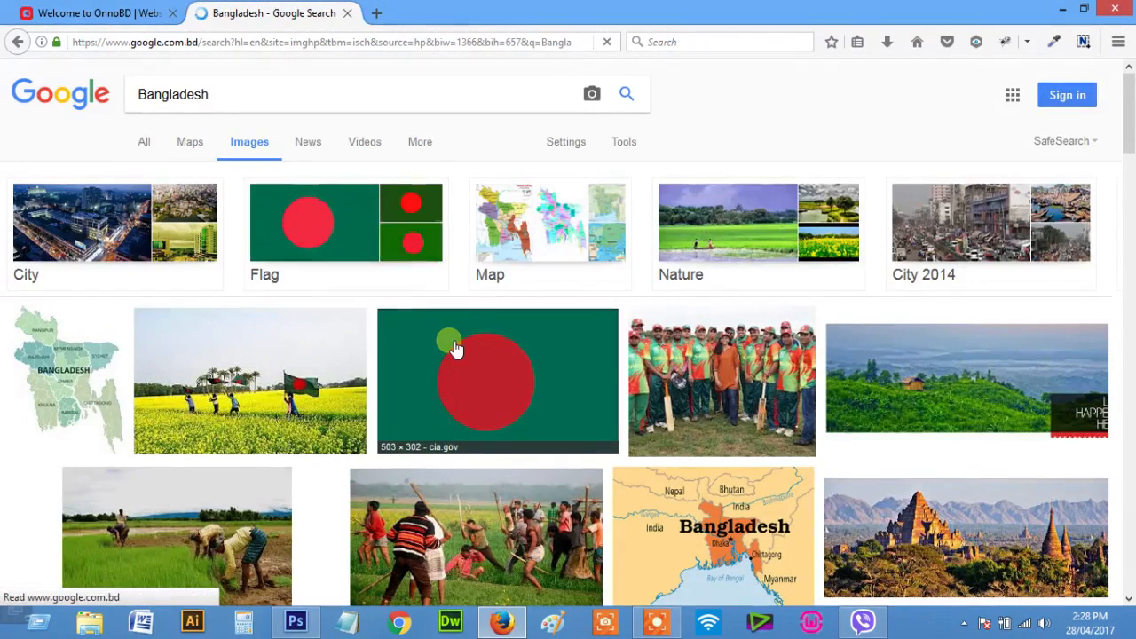
# - Find the photo of boys playing cricket in a field among the image results and open its preview
pyautogui.scroll(-5, 441, 420)
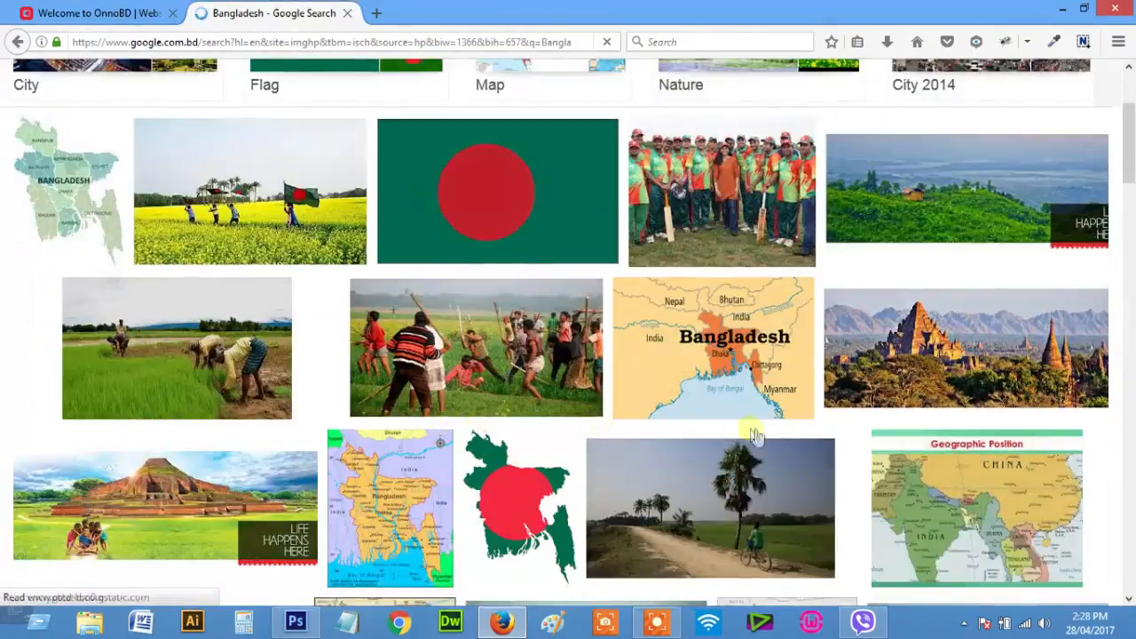
pyautogui.scroll(-6, 725, 452)
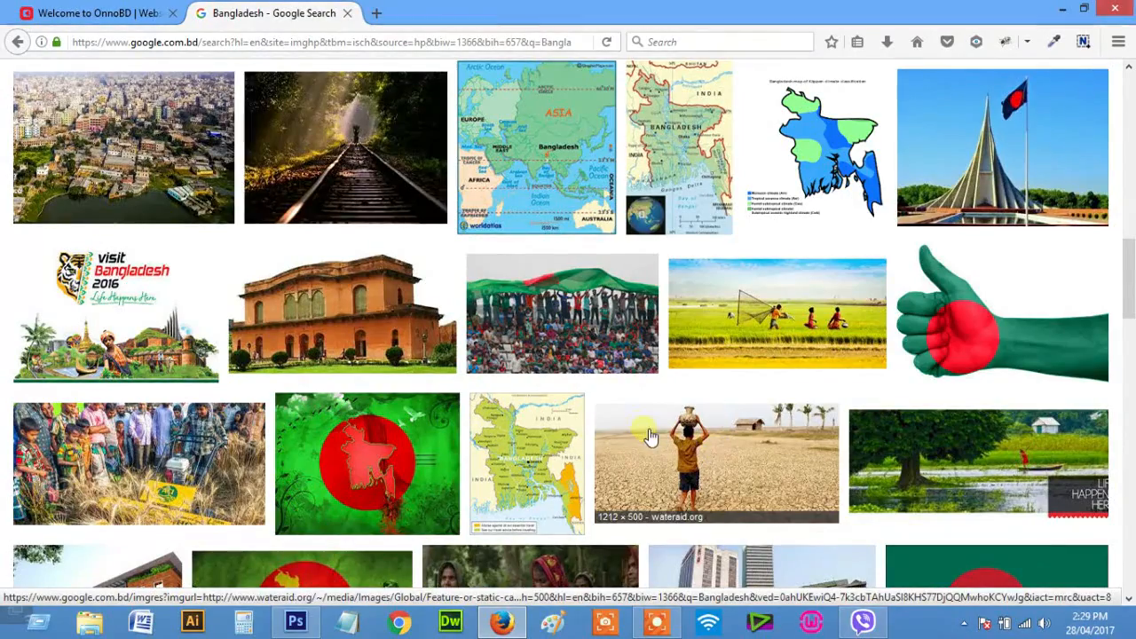
pyautogui.scroll(-2, 645, 432)
pyautogui.scroll(-1, 635, 441)
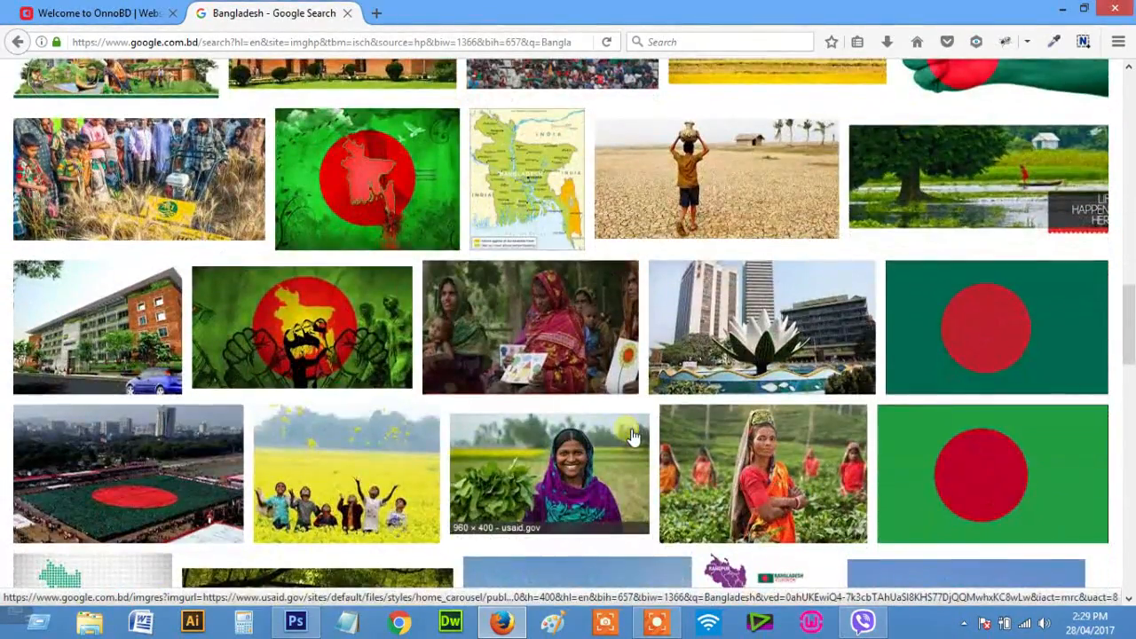
pyautogui.scroll(-2, 635, 440)
pyautogui.scroll(-3, 634, 439)
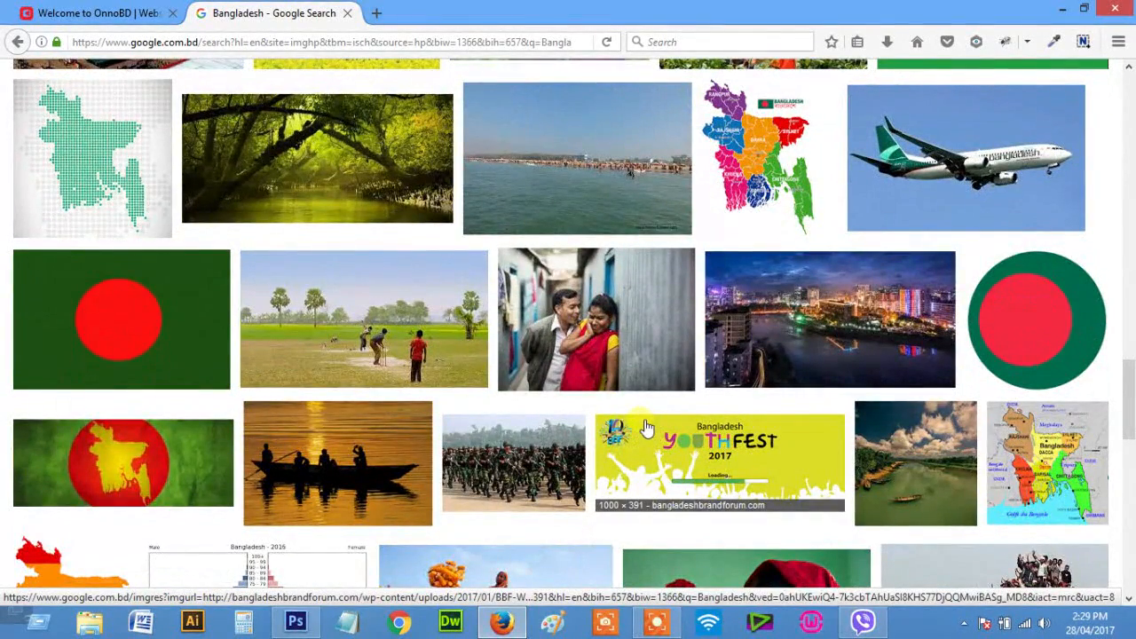
pyautogui.click(353, 325)
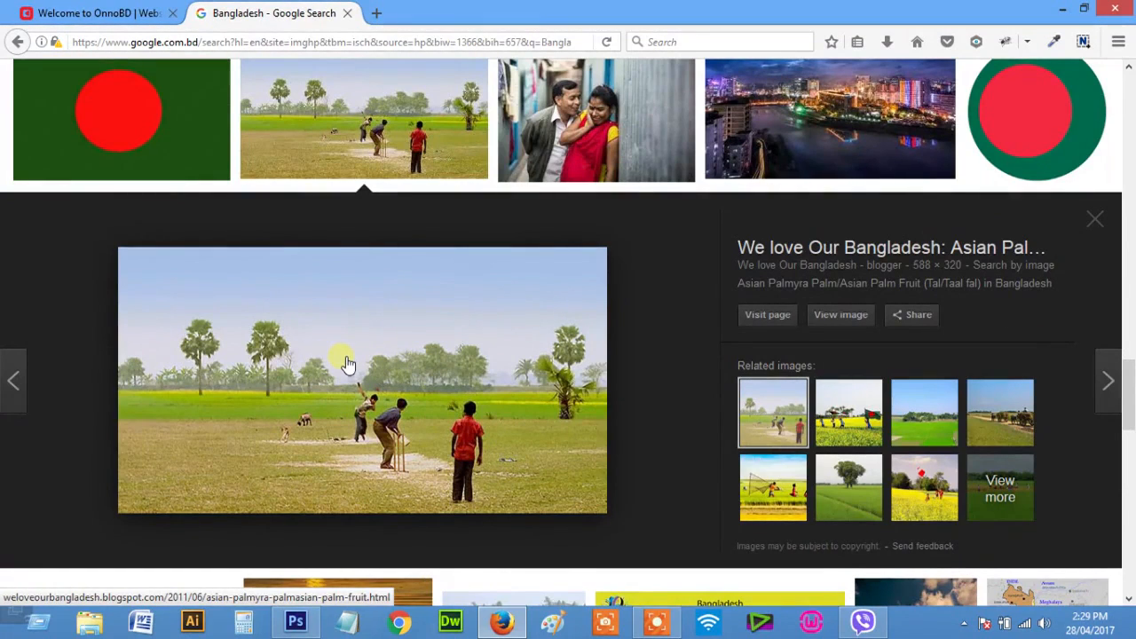
# - Save the cricket photo to the Desktop as the JPEG "Tal gaas --11" and close its preview
pyautogui.rightClick(376, 365)
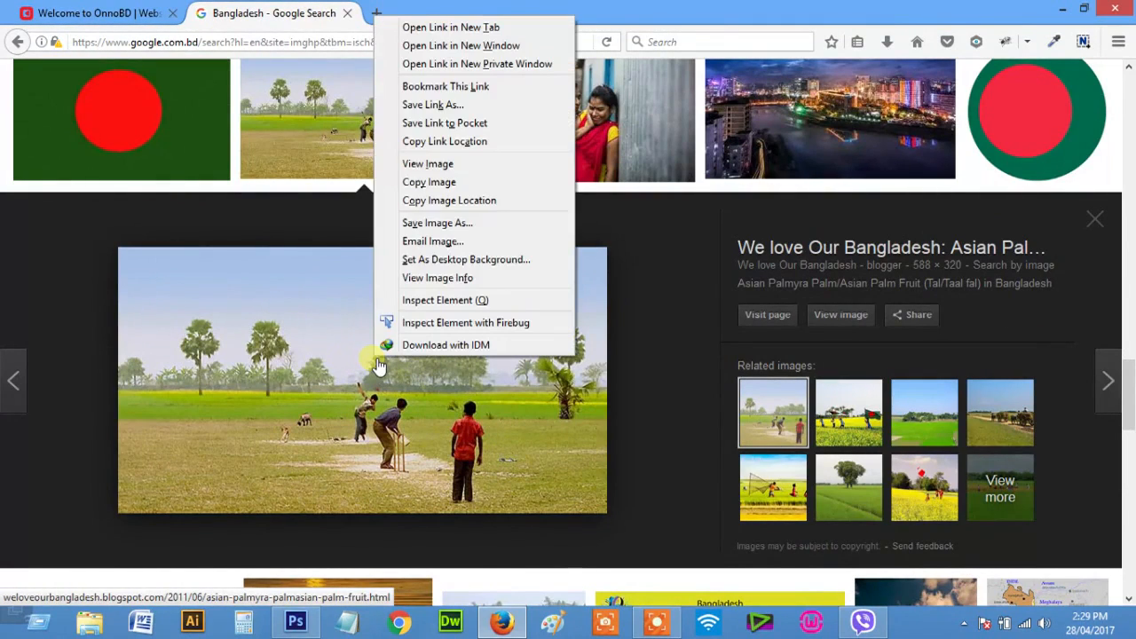
pyautogui.click(426, 222)
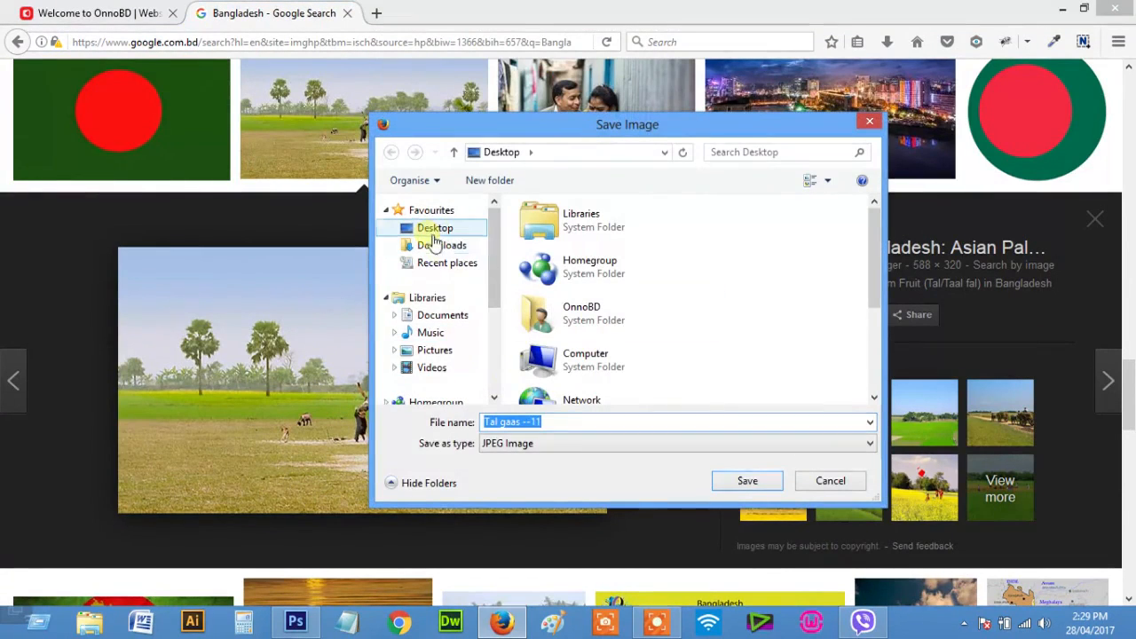
pyautogui.click(433, 233)
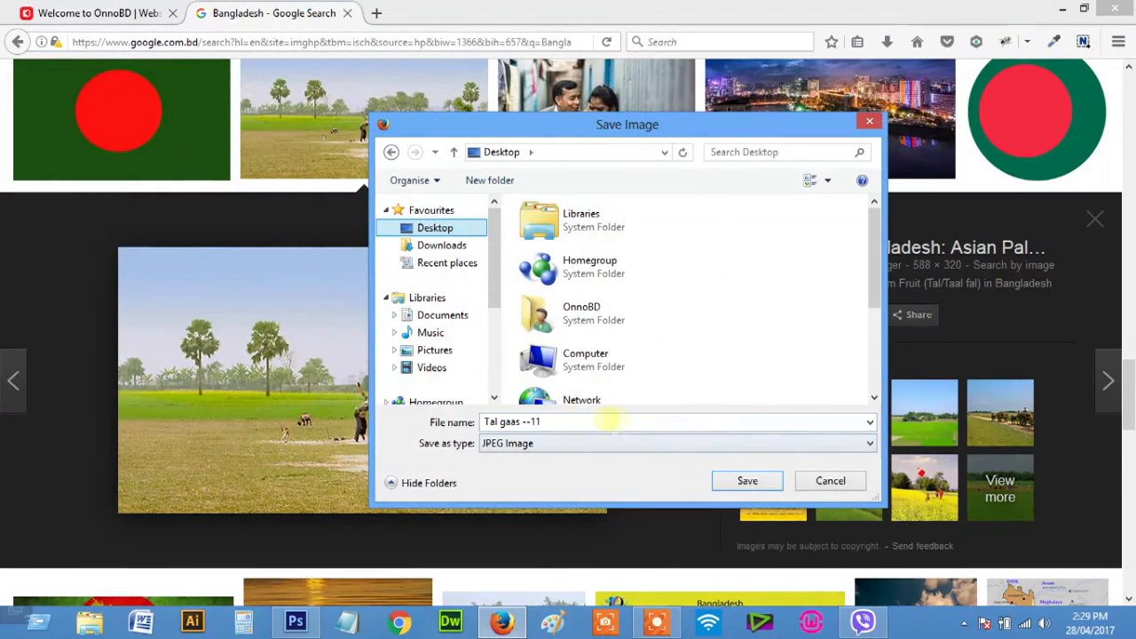
pyautogui.click(733, 480)
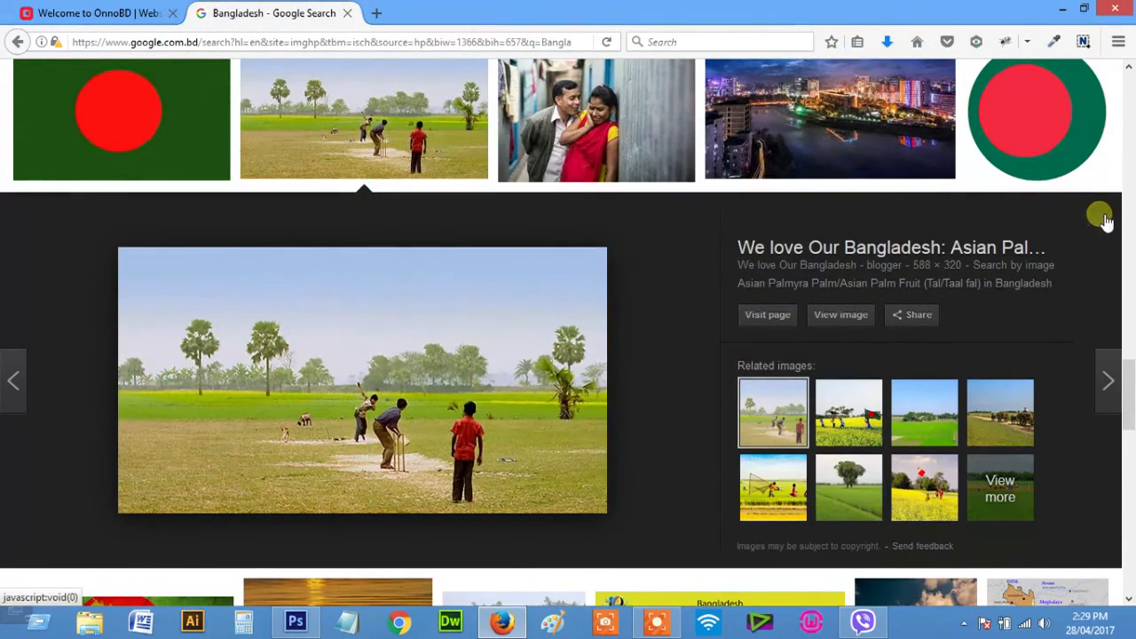
pyautogui.click(1096, 216)
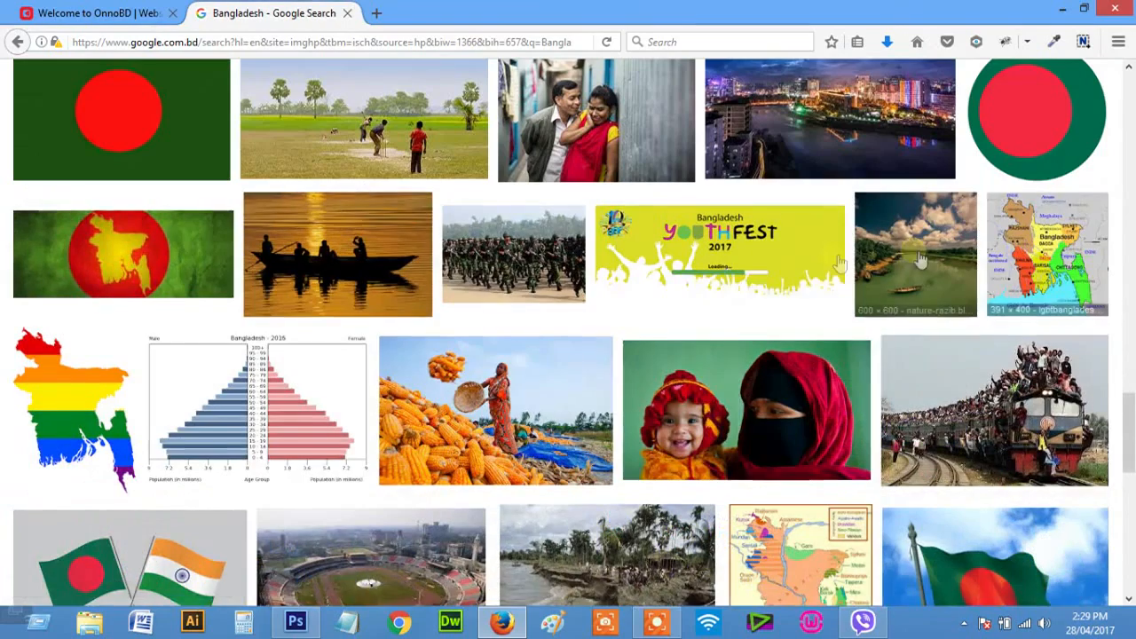
# - Return to Photoshop and open the "Tal gaas --11" image from the Desktop
pyautogui.click(1063, 13)
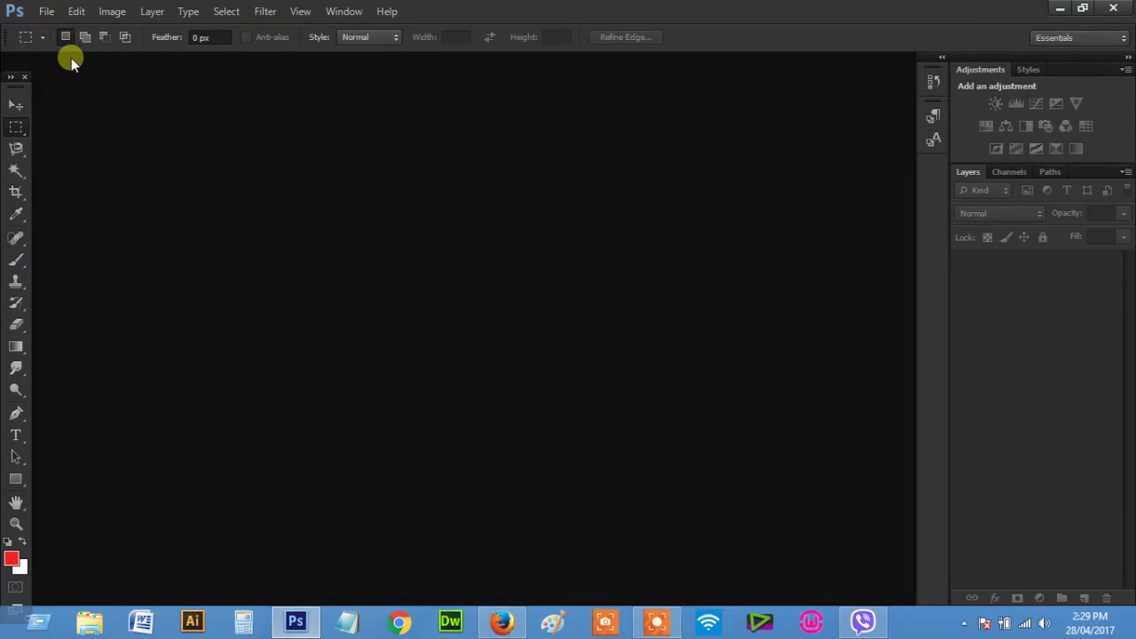
pyautogui.click(44, 11)
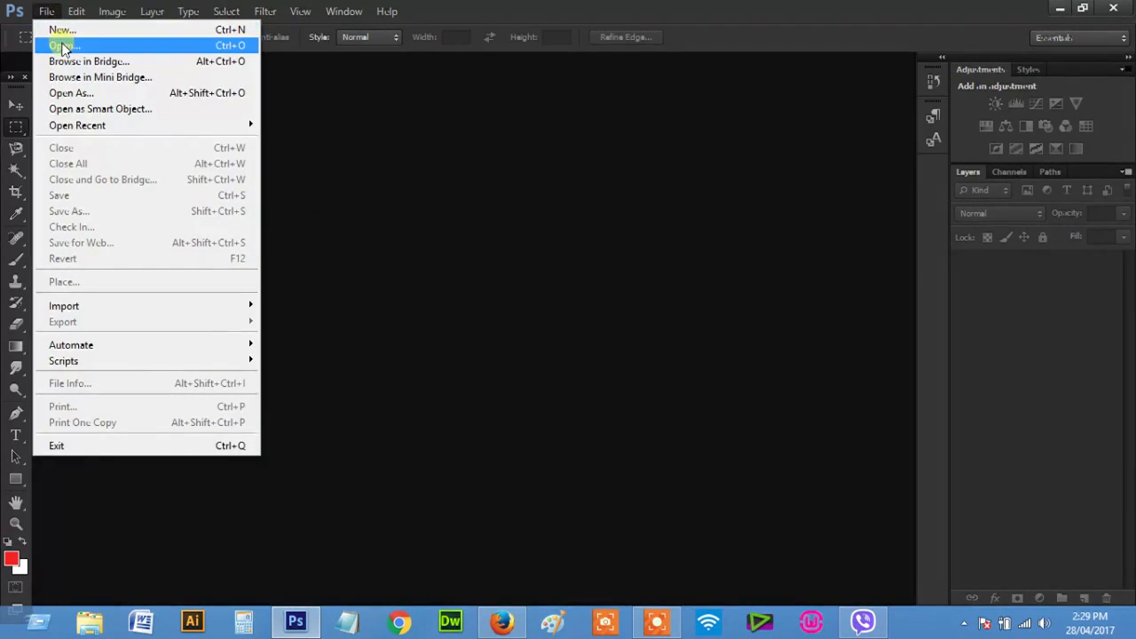
pyautogui.click(63, 46)
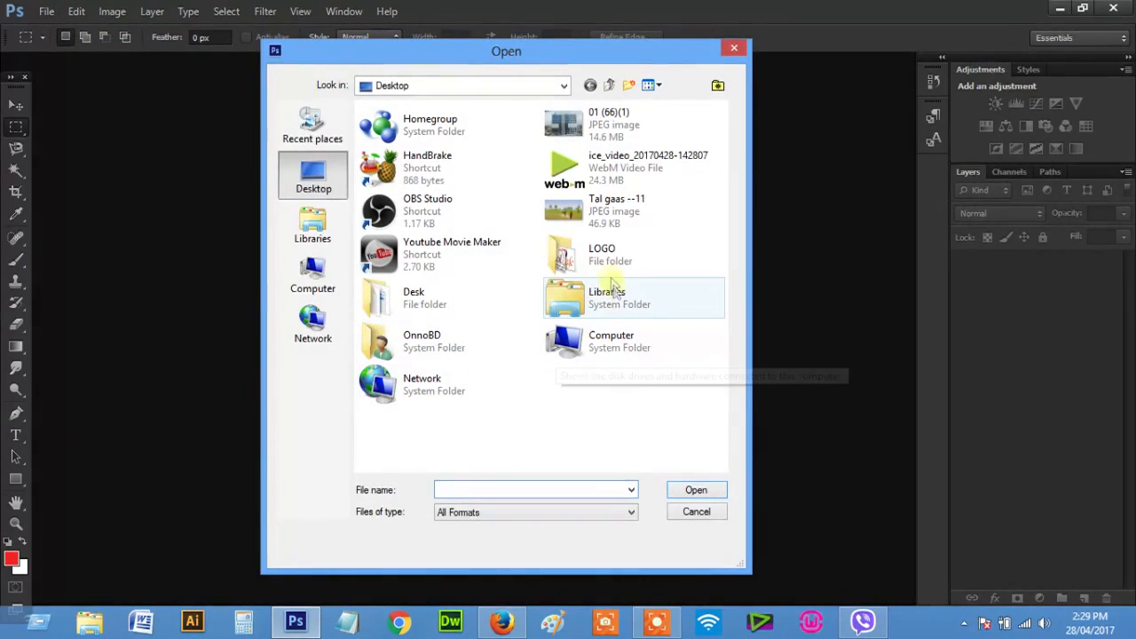
pyautogui.click(591, 218)
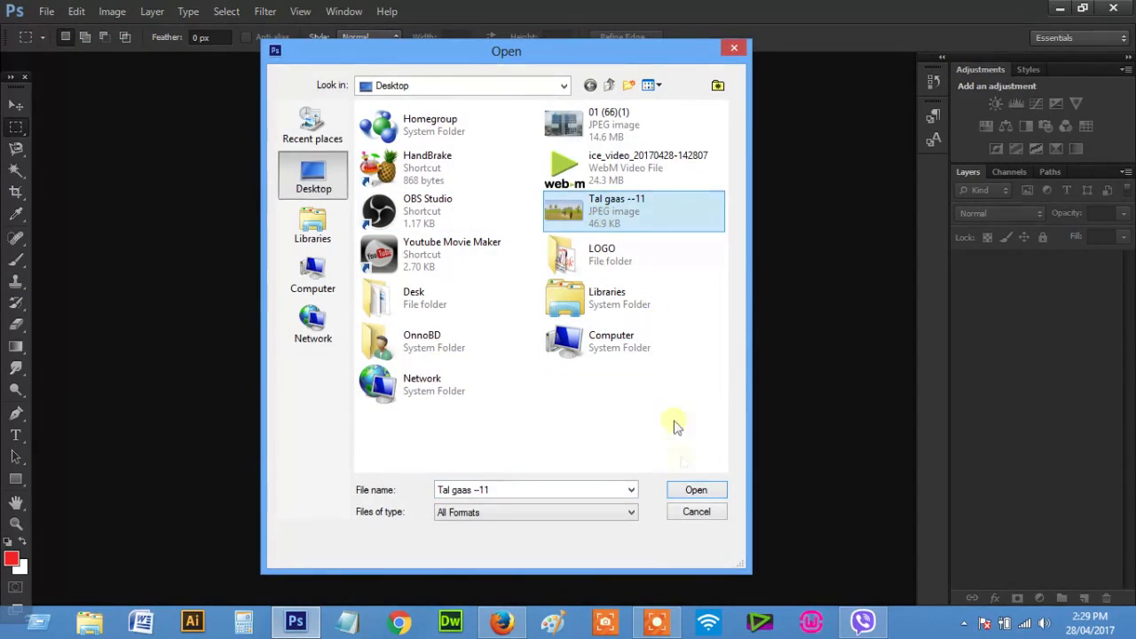
pyautogui.click(692, 490)
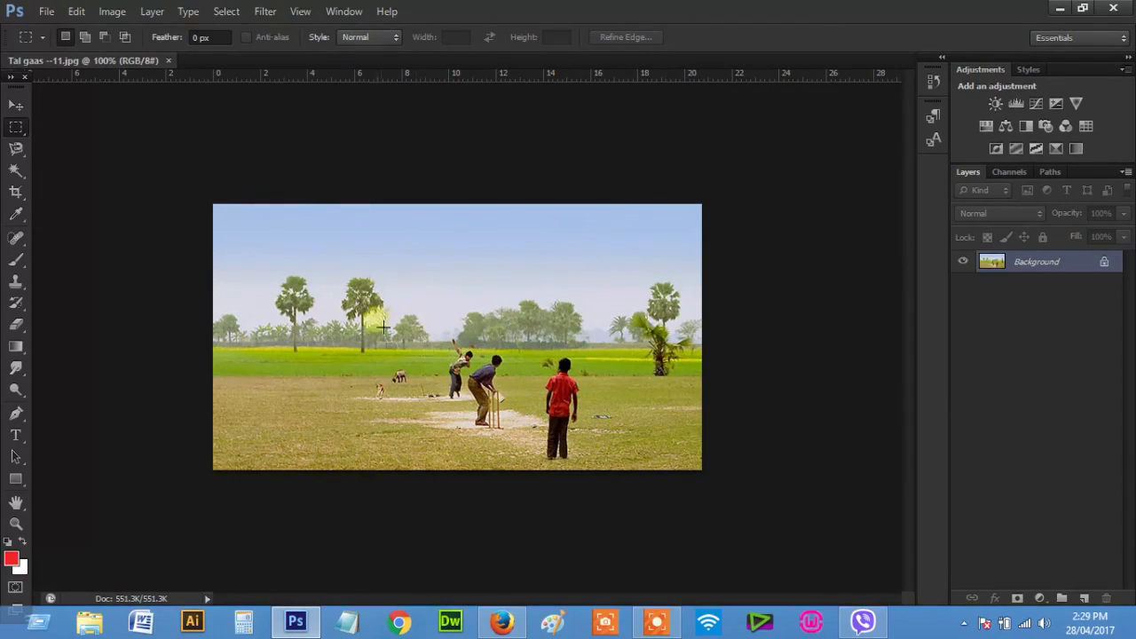
# - With the Clone Stamp tool, sample the ground beside the small brown-and-white animal and paint over its lower part
pyautogui.click(441, 364)
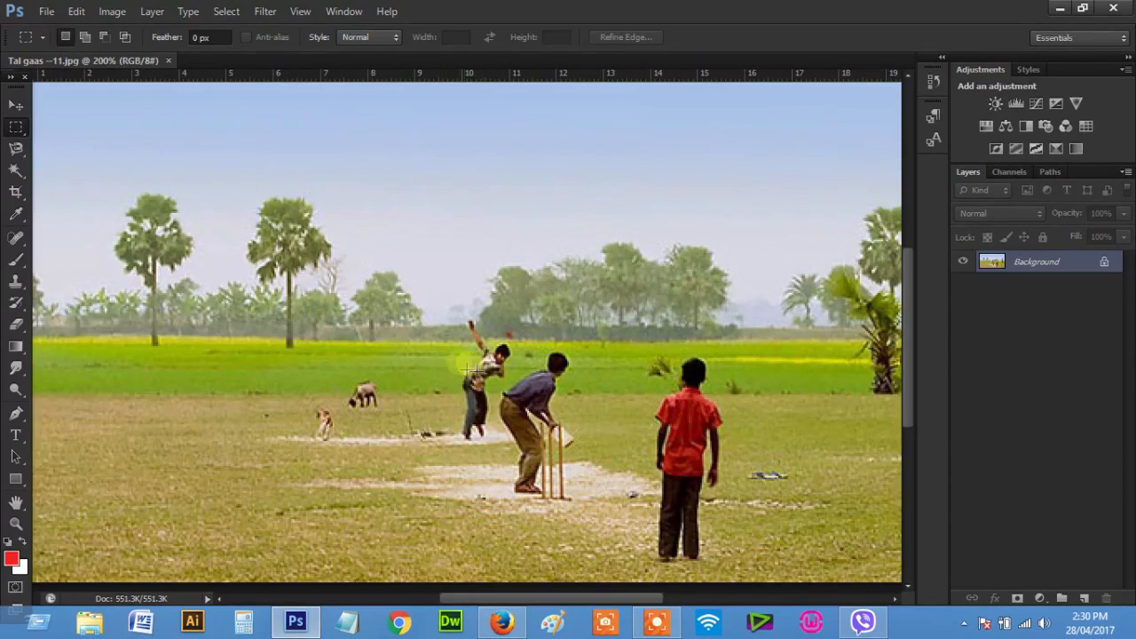
pyautogui.keyDown('alt'); pyautogui.click(411, 354); pyautogui.keyUp('alt')
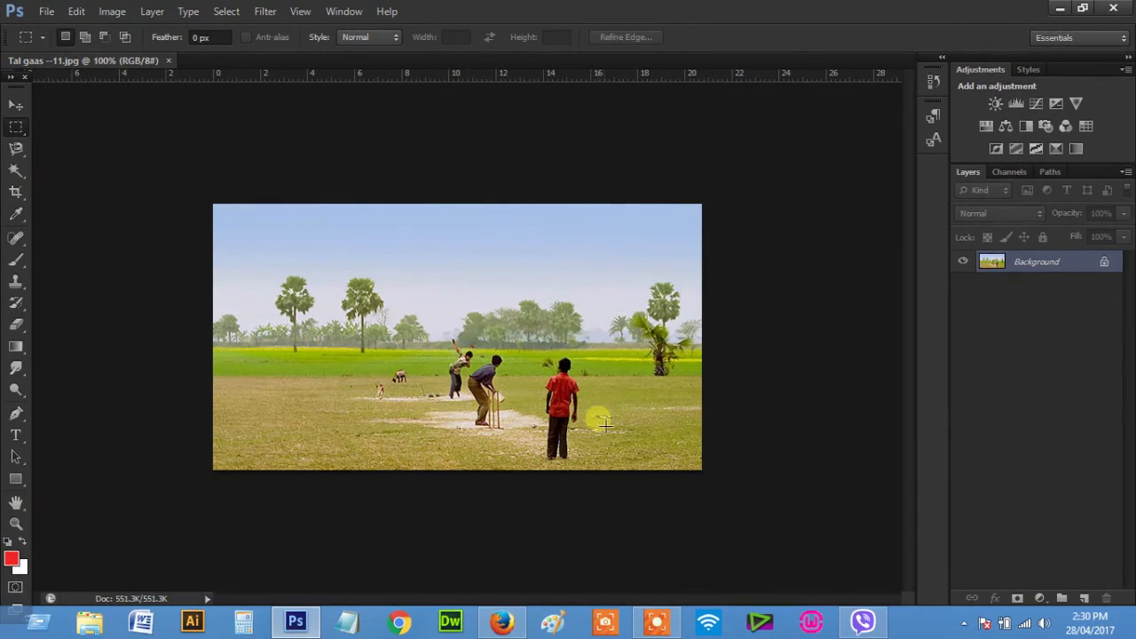
pyautogui.scroll(1, 606, 425)
pyautogui.moveTo(536, 399); pyautogui.dragTo(696, 462)
pyautogui.moveTo(572, 440); pyautogui.dragTo(665, 448)
pyautogui.moveTo(524, 436); pyautogui.dragTo(592, 436)
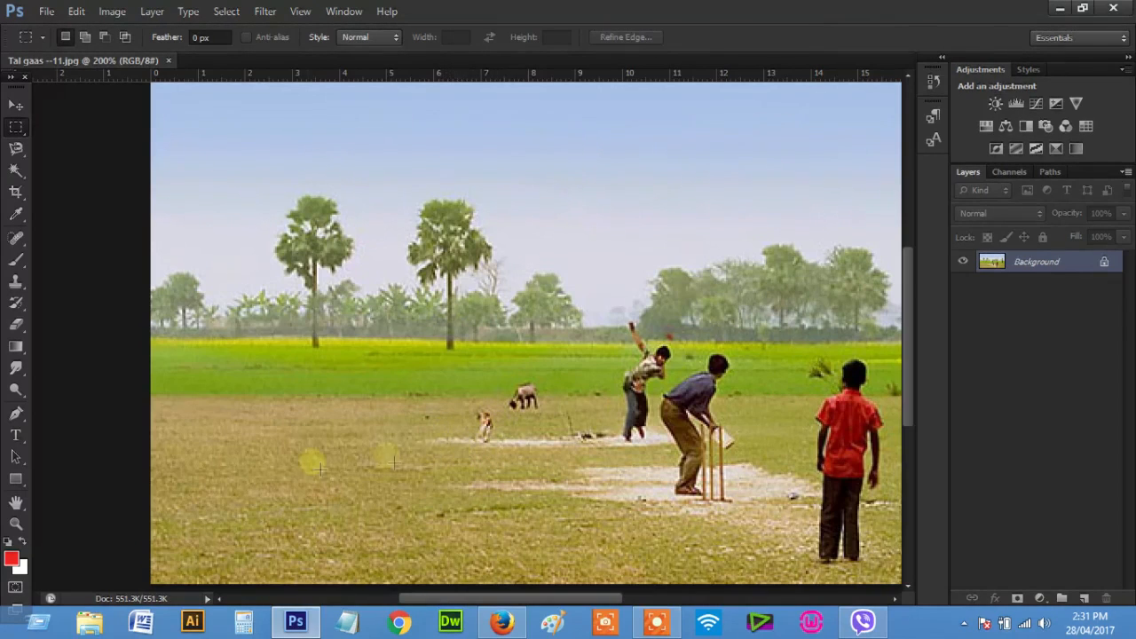
pyautogui.click(20, 286)
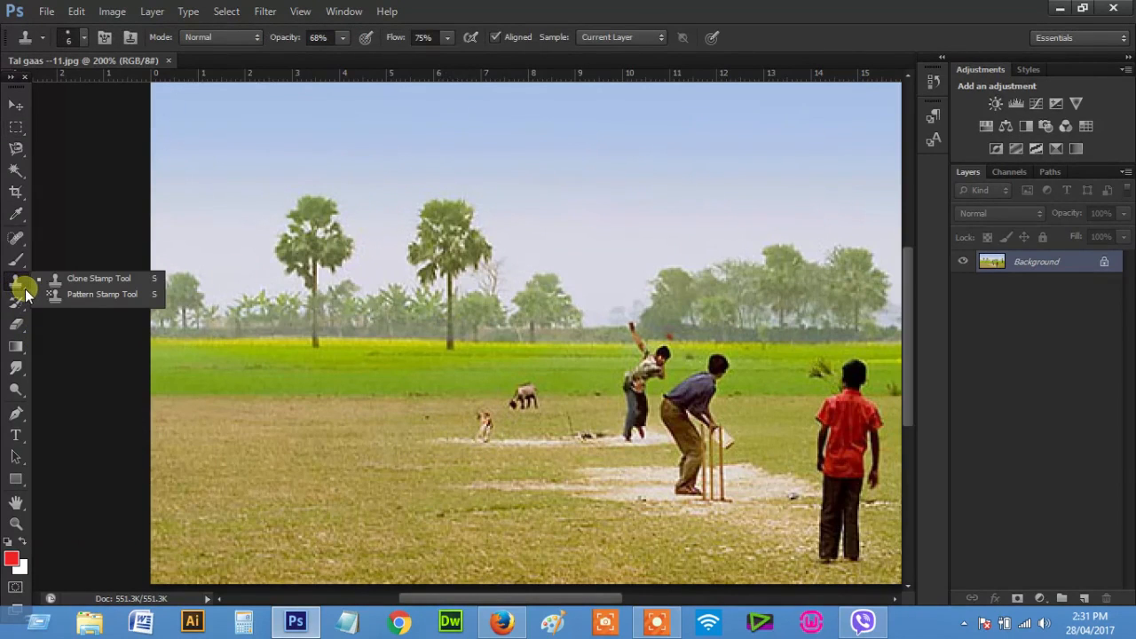
pyautogui.click(471, 436)
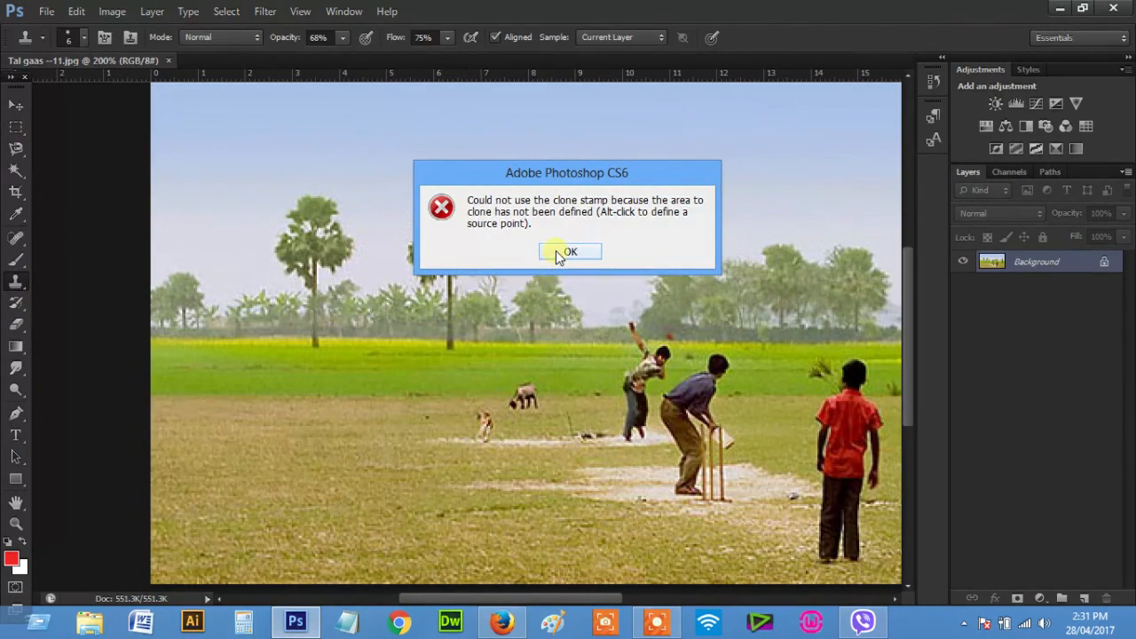
pyautogui.click(559, 251)
pyautogui.keyDown('alt'); pyautogui.click(471, 436); pyautogui.keyUp('alt')
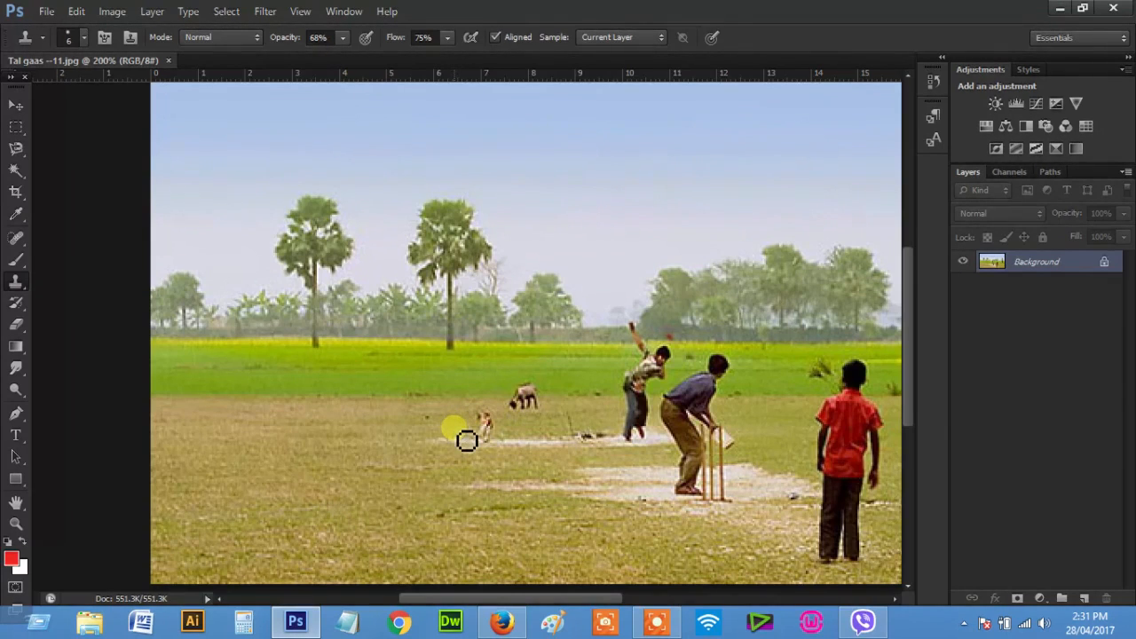
pyautogui.moveTo(466, 440)
pyautogui.mouseDown()
pyautogui.moveTo(511, 441)
pyautogui.moveTo(456, 444)
pyautogui.moveTo(493, 435)
pyautogui.mouseUp()
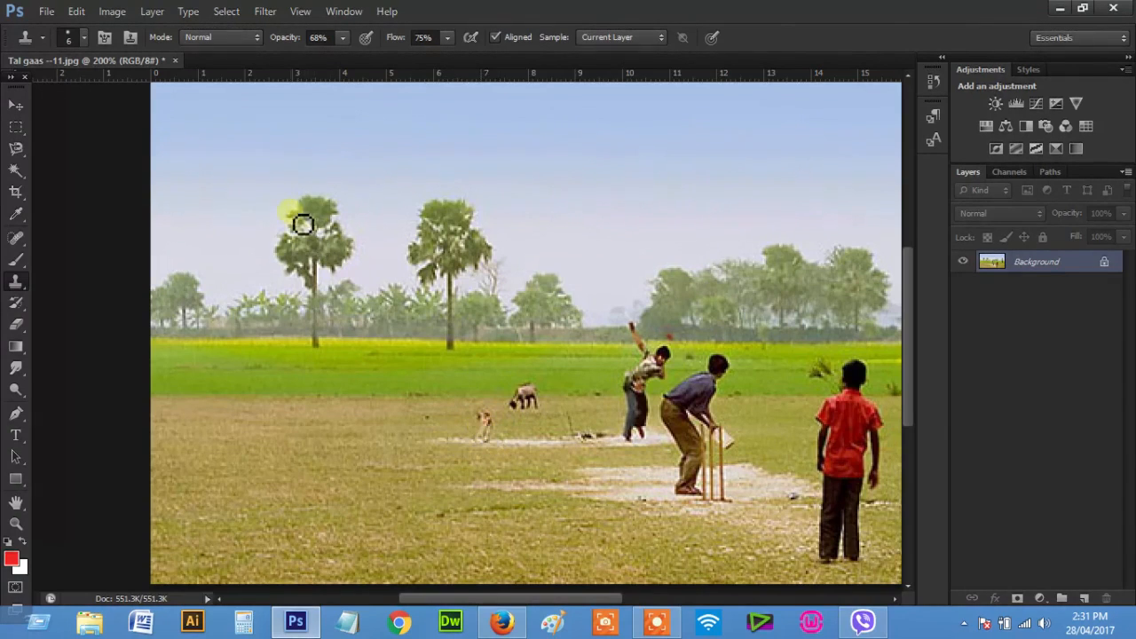
# - Set the Clone Stamp brush size to 22 px, its flow to 100% and its opacity to 100%
pyautogui.click(79, 37)
pyautogui.moveTo(56, 86); pyautogui.dragTo(42, 91)
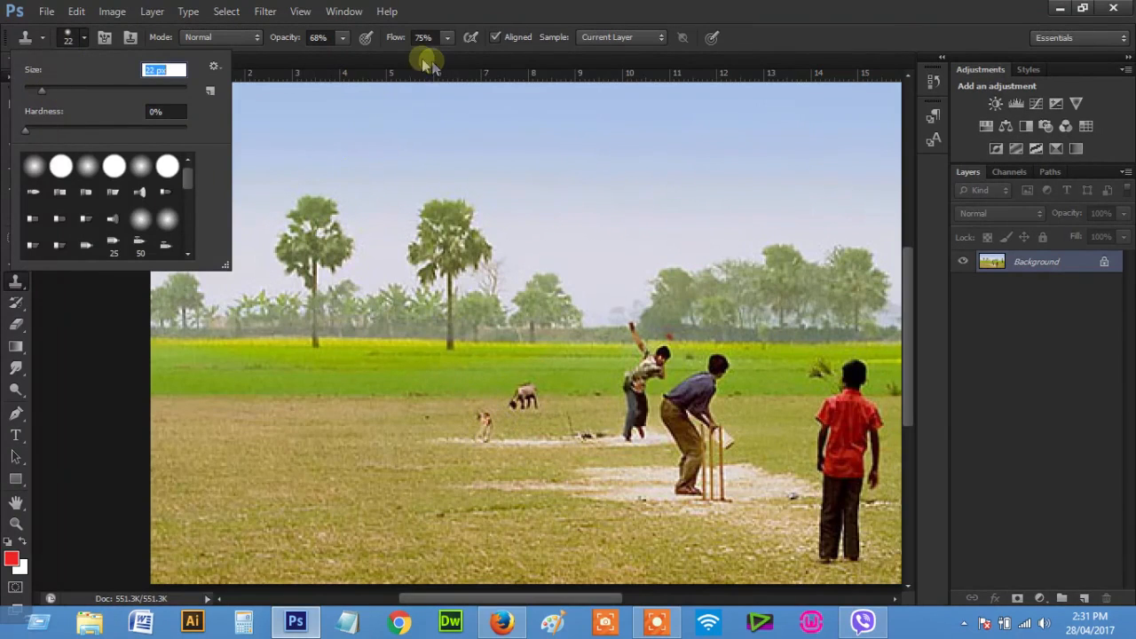
pyautogui.click(445, 42)
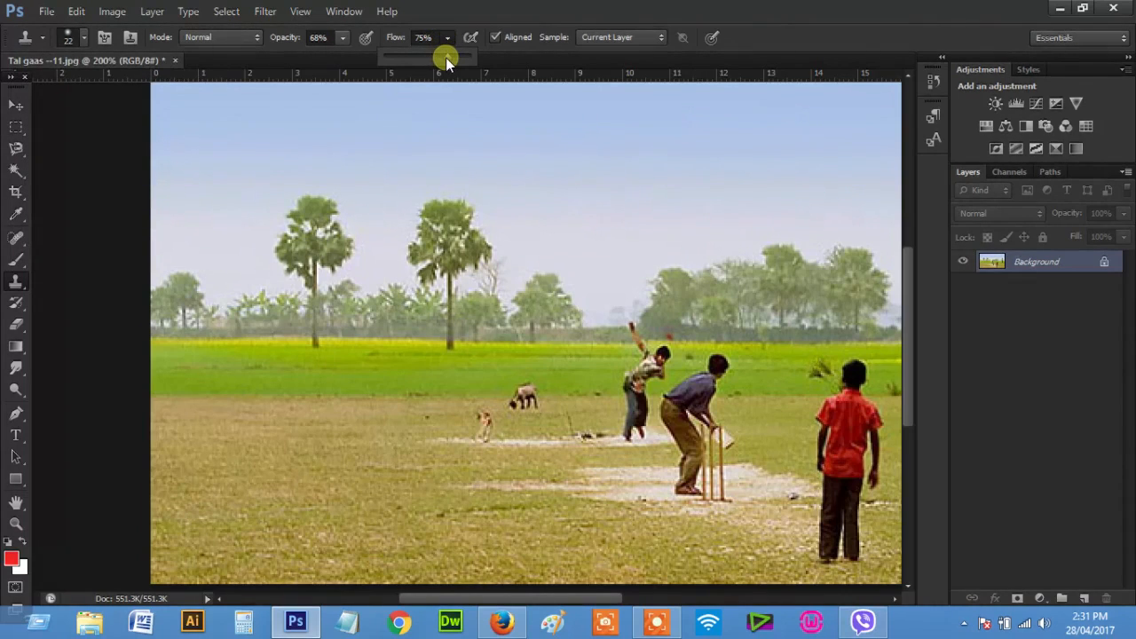
pyautogui.moveTo(457, 54); pyautogui.dragTo(480, 54)
pyautogui.click(342, 37)
pyautogui.moveTo(350, 58); pyautogui.dragTo(380, 56)
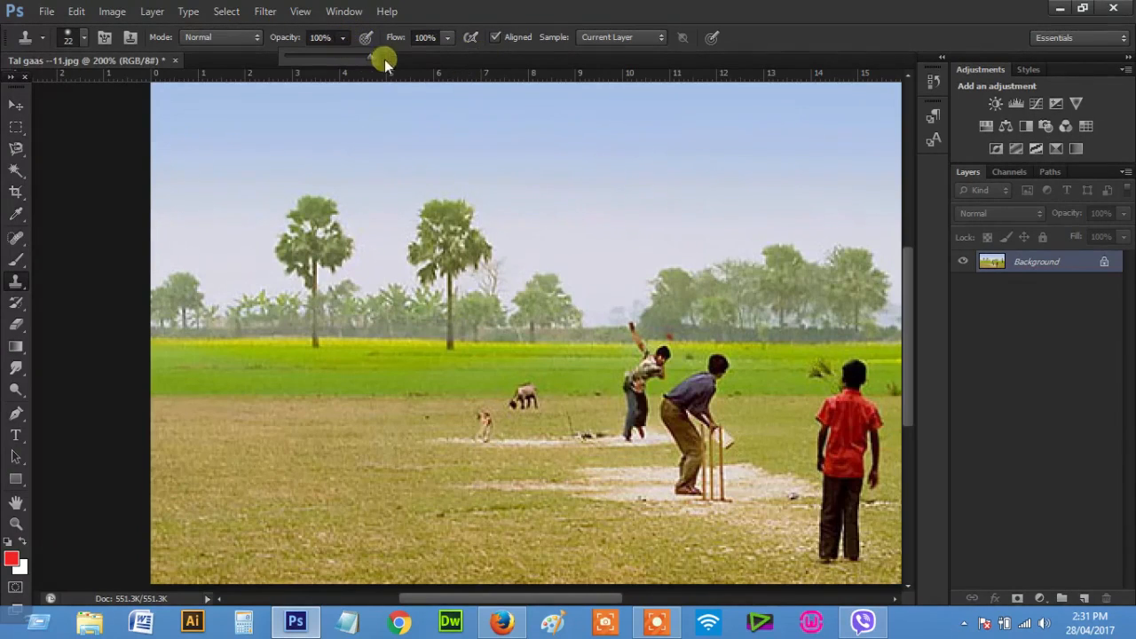
# - Clone the nearby grass over the small brown-and-white animal to remove it from the field
pyautogui.click(440, 424)
pyautogui.moveTo(470, 424); pyautogui.dragTo(496, 432)
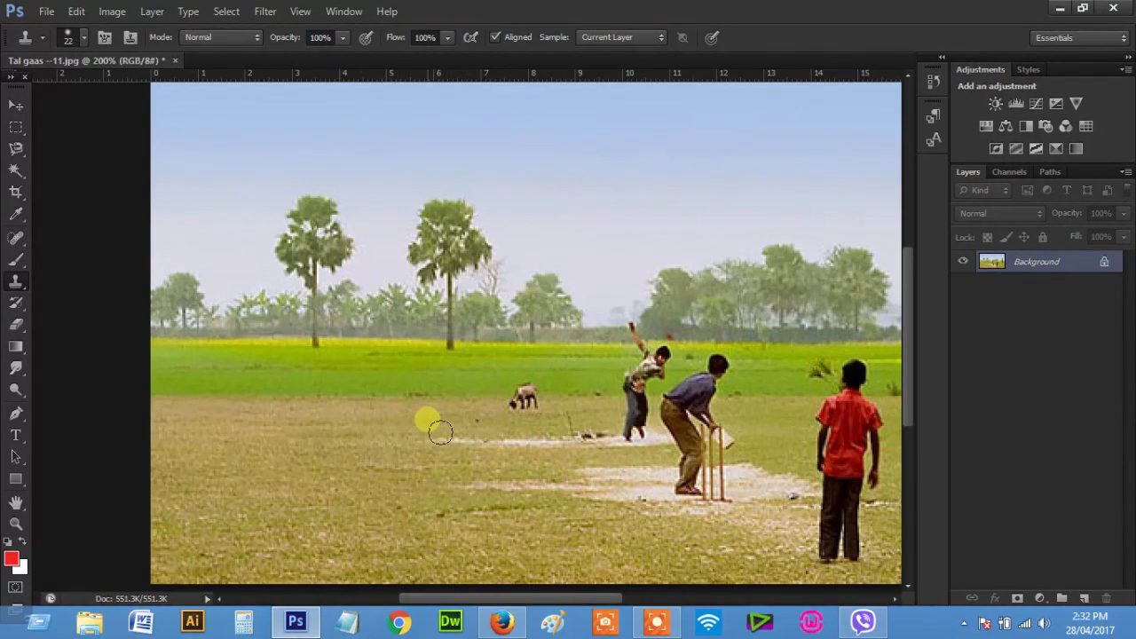
pyautogui.keyDown('alt'); pyautogui.click(477, 428); pyautogui.keyUp('alt')
pyautogui.hotkey('ctrl', '-')
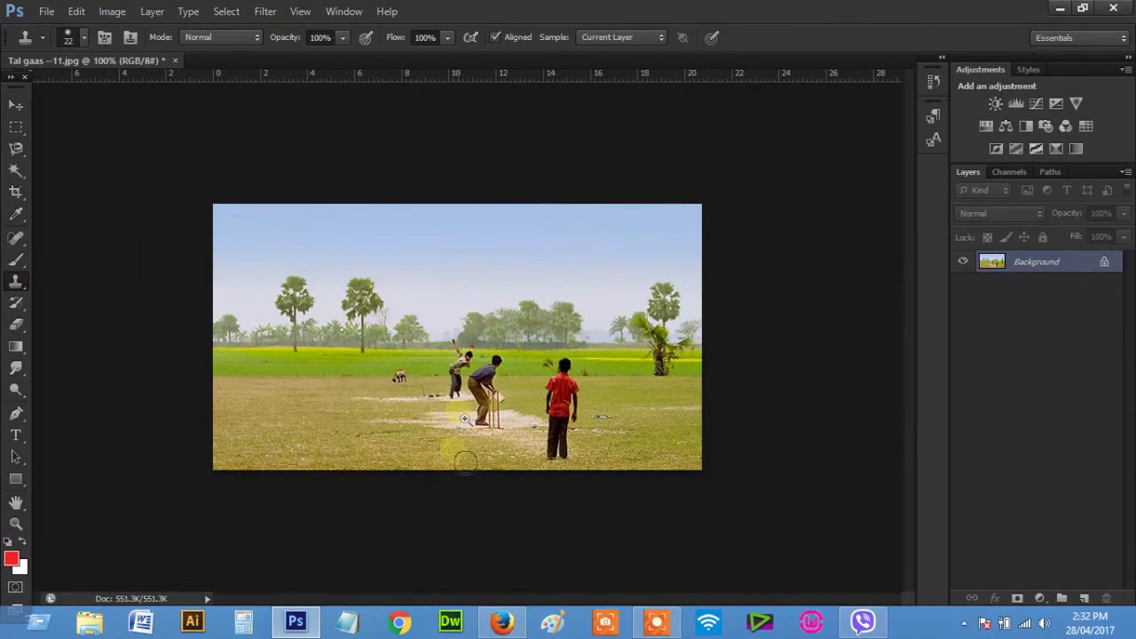
pyautogui.hotkey('ctrl', '+')
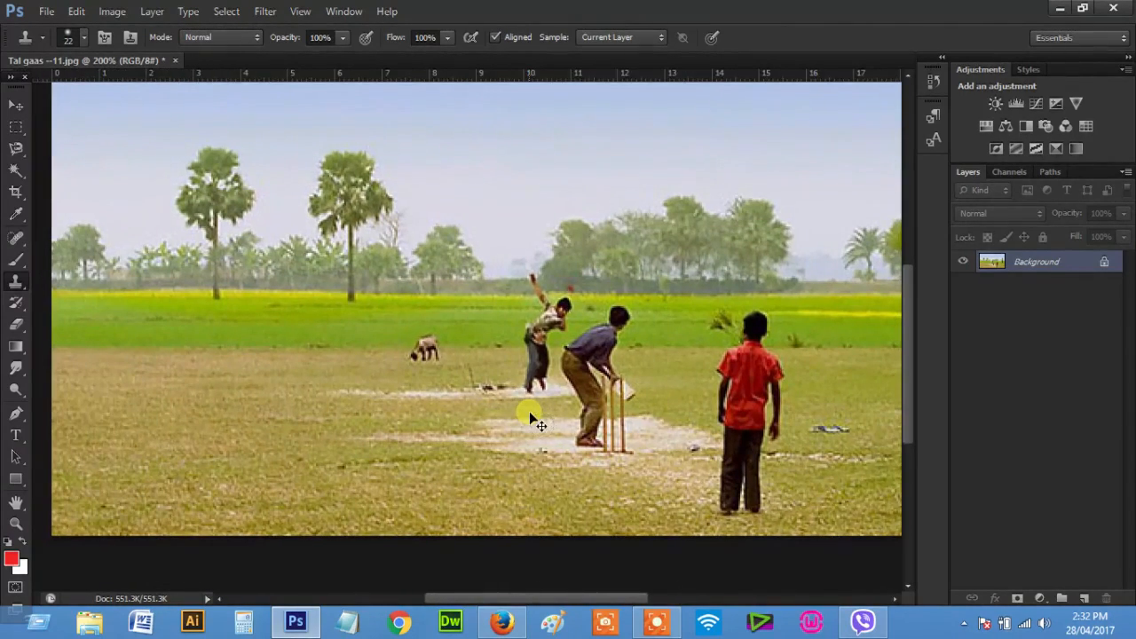
pyautogui.hotkey('ctrl', '-')
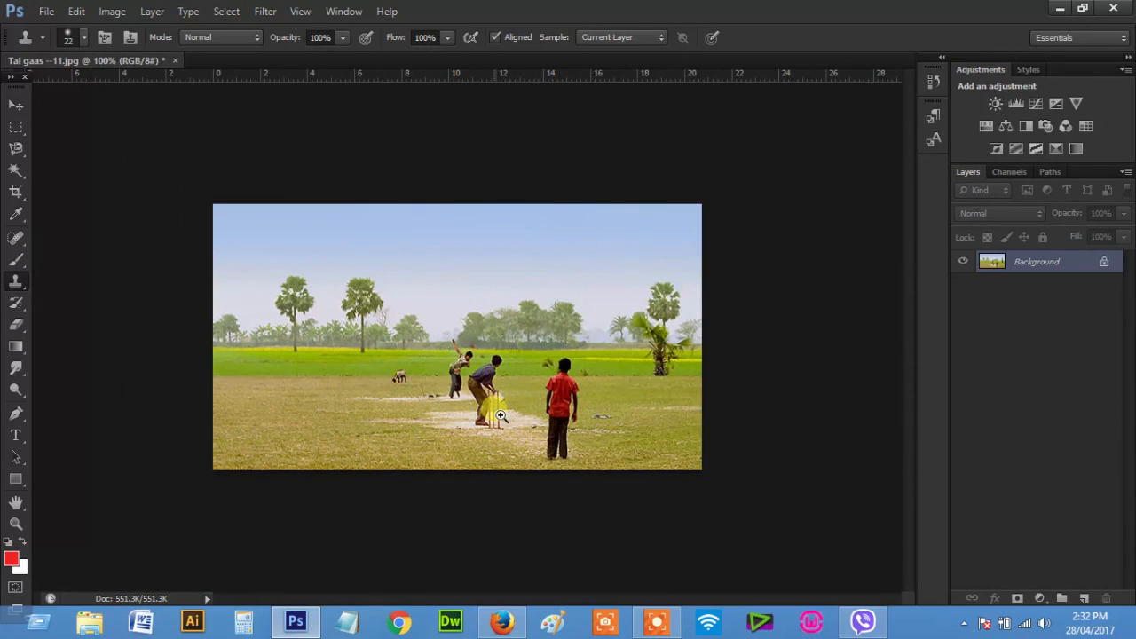
pyautogui.keyDown('ctrl'); pyautogui.click(502, 415); pyautogui.keyUp('ctrl')
pyautogui.moveTo(508, 403); pyautogui.dragTo(548, 439)
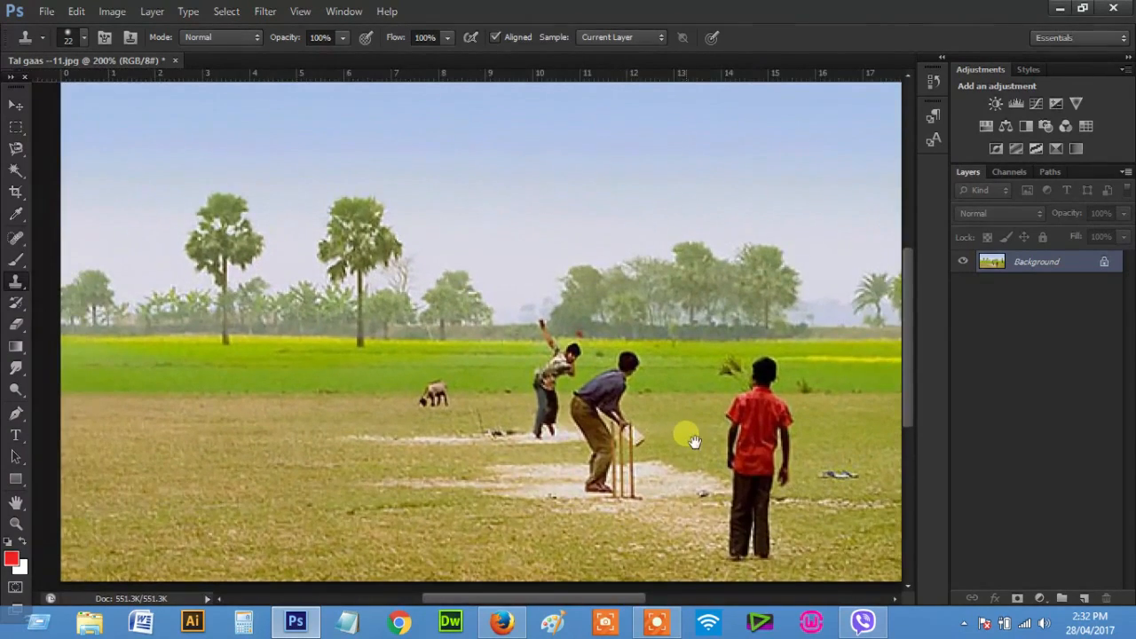
pyautogui.moveTo(694, 441); pyautogui.dragTo(608, 388)
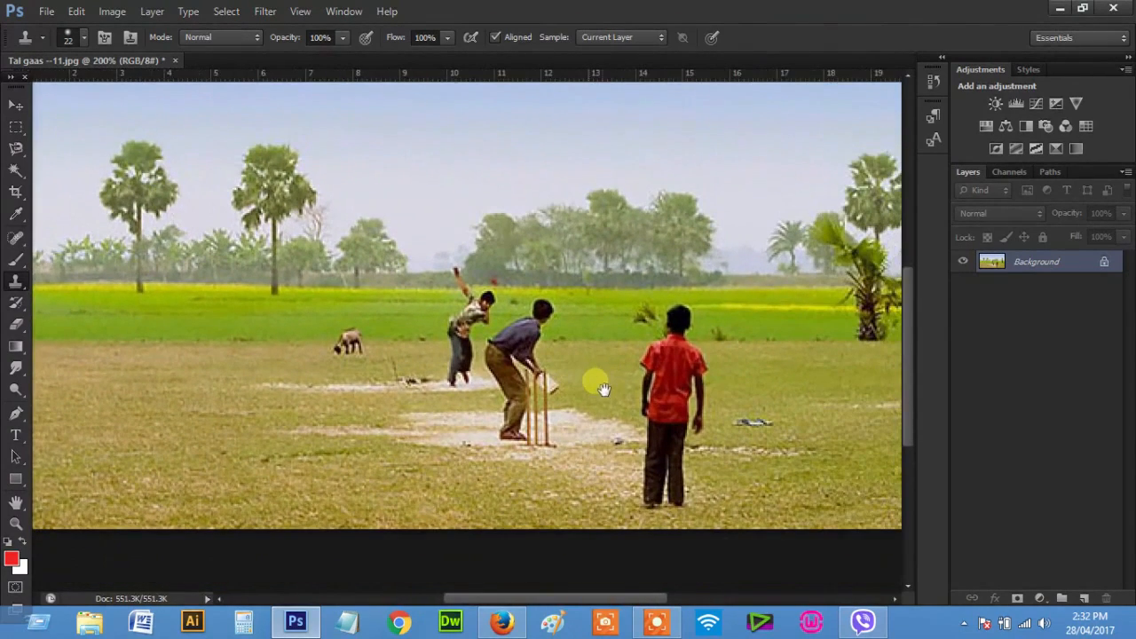
# - With the Pen tool in Path mode, trace the boy in the red shirt from his left foot up his left side to his head
pyautogui.click(17, 414)
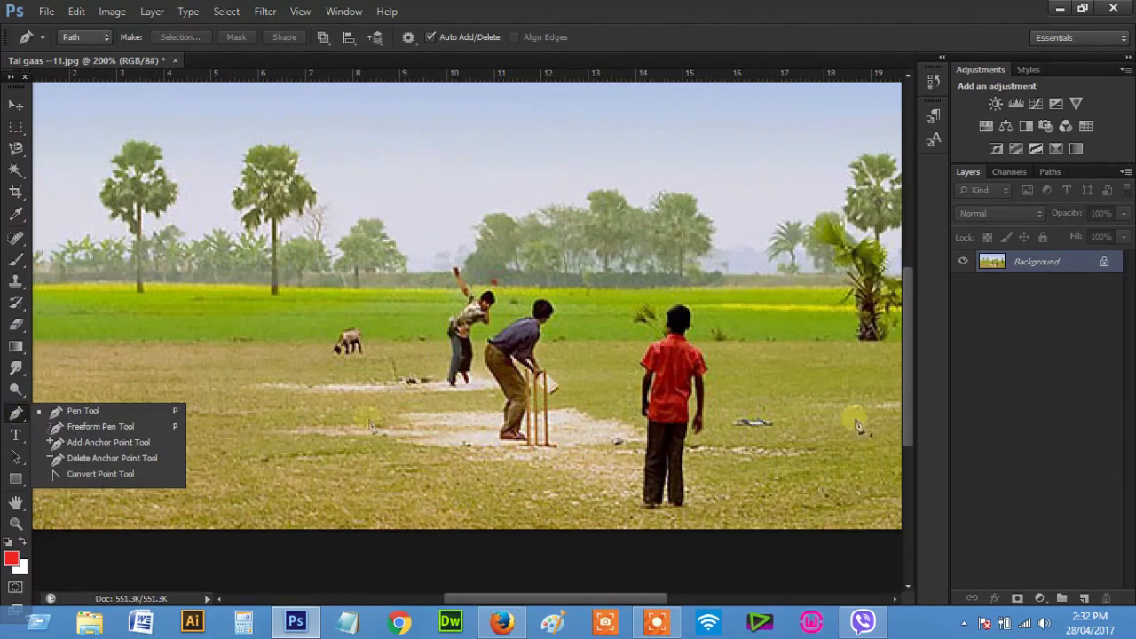
pyautogui.keyDown('ctrl'); pyautogui.click(668, 404); pyautogui.keyUp('ctrl')
pyautogui.moveTo(683, 463); pyautogui.dragTo(630, 390)
pyautogui.keyDown('ctrl'); pyautogui.click(630, 392); pyautogui.keyUp('ctrl')
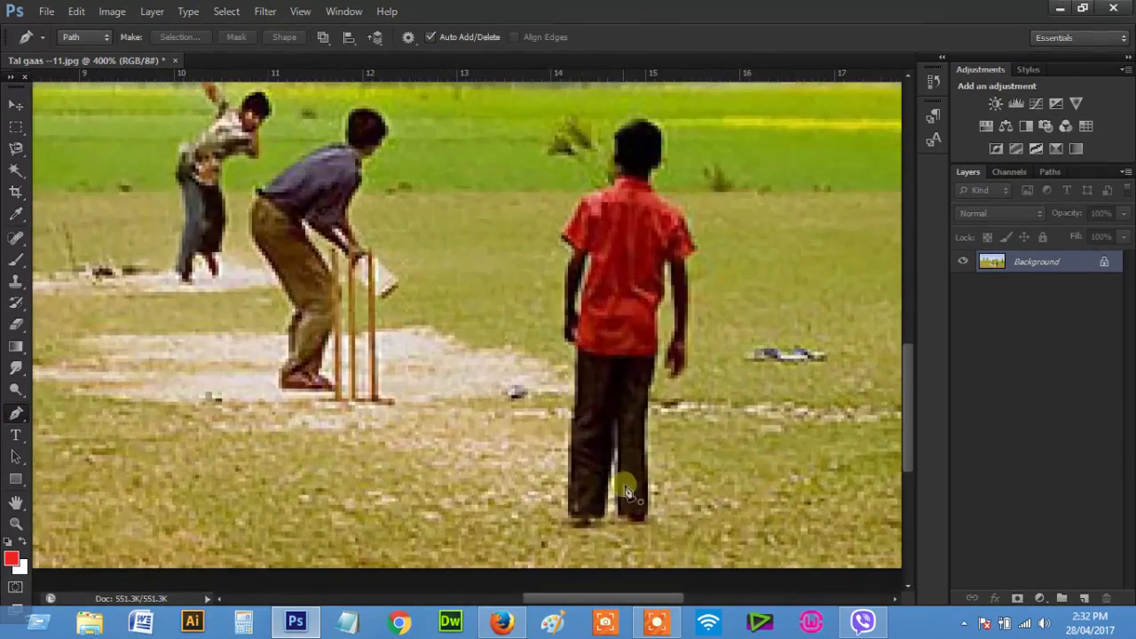
pyautogui.click(589, 532)
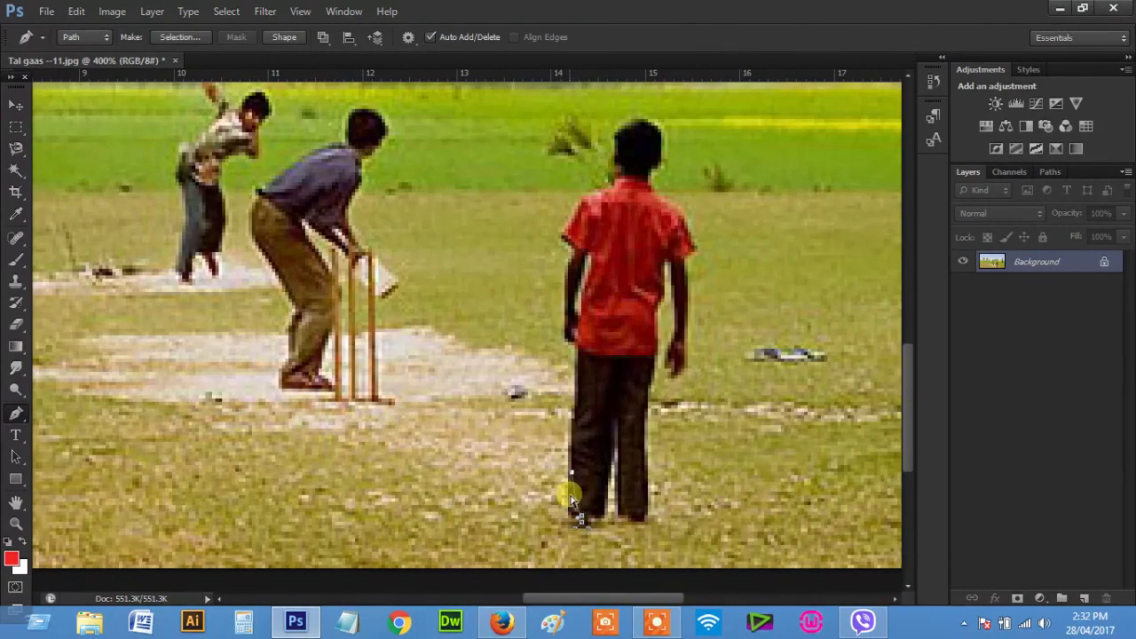
pyautogui.click(573, 481)
pyautogui.click(572, 442)
pyautogui.click(575, 417)
pyautogui.click(574, 407)
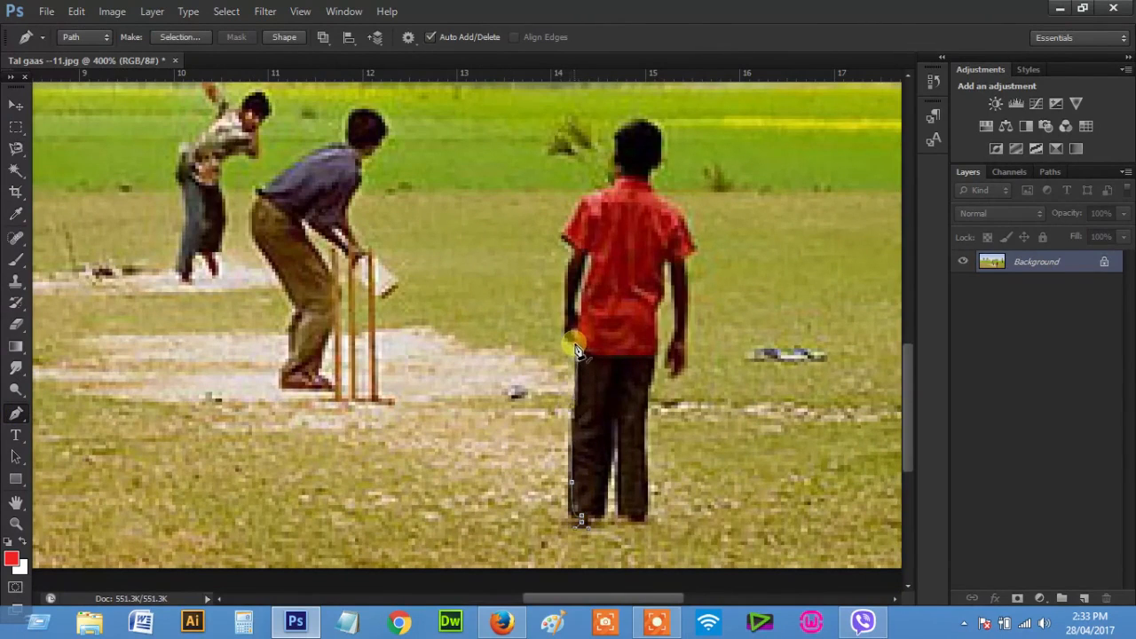
pyautogui.moveTo(565, 333); pyautogui.dragTo(565, 321)
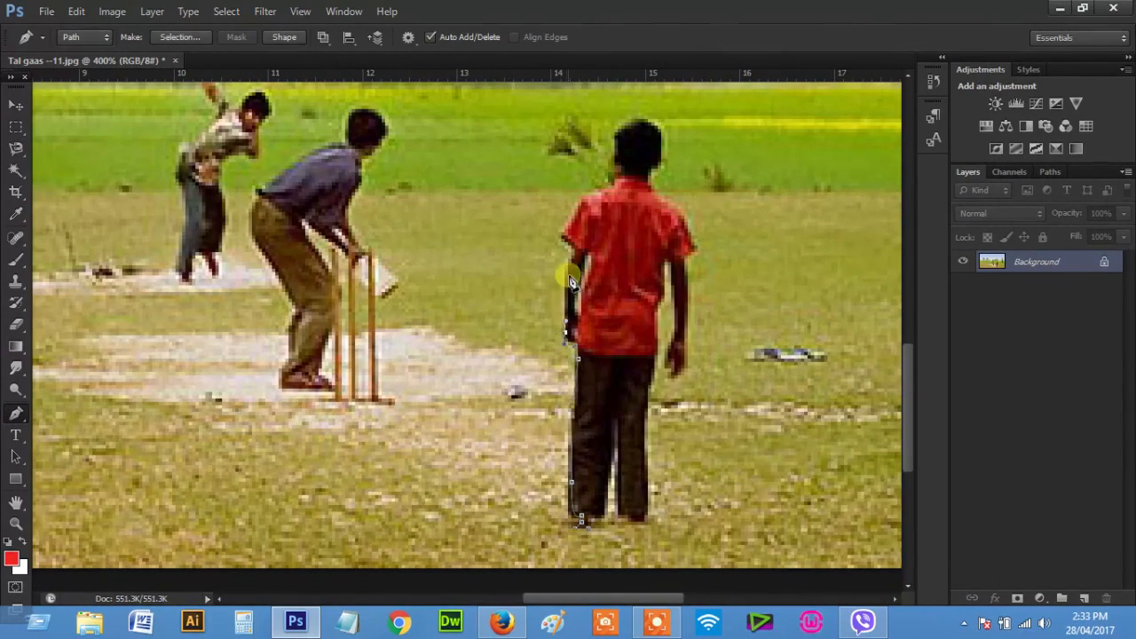
pyautogui.moveTo(566, 270); pyautogui.dragTo(568, 264)
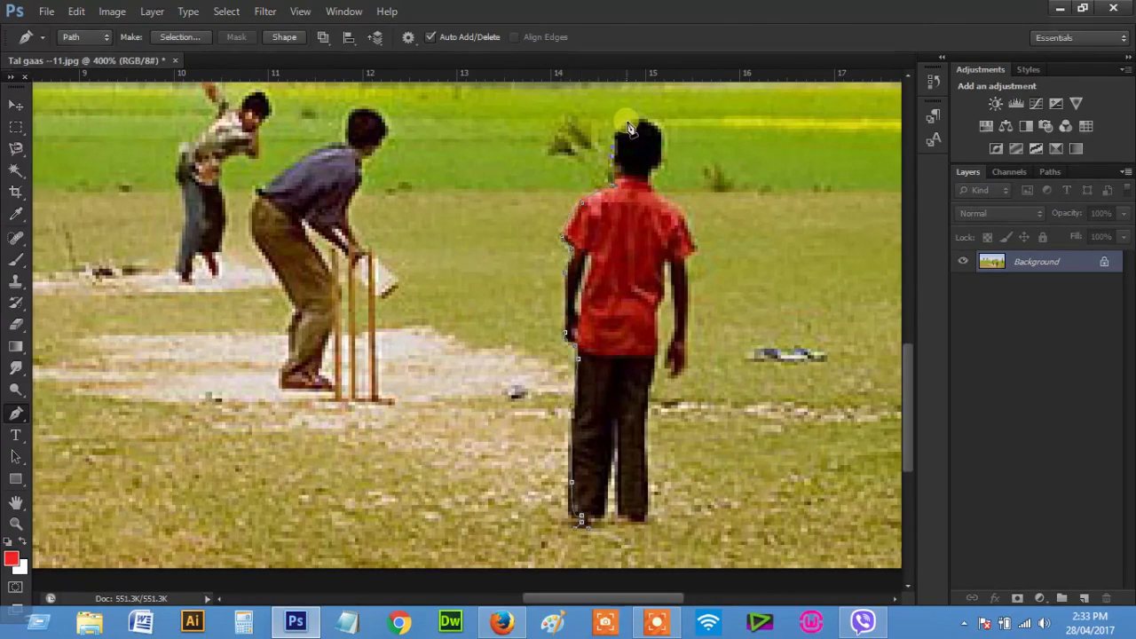
# - Continue the path over the boy's head, down his right shoulder and sleeve, and around his right arm to the shirt's hem
pyautogui.moveTo(632, 123); pyautogui.dragTo(664, 148)
pyautogui.click(652, 169)
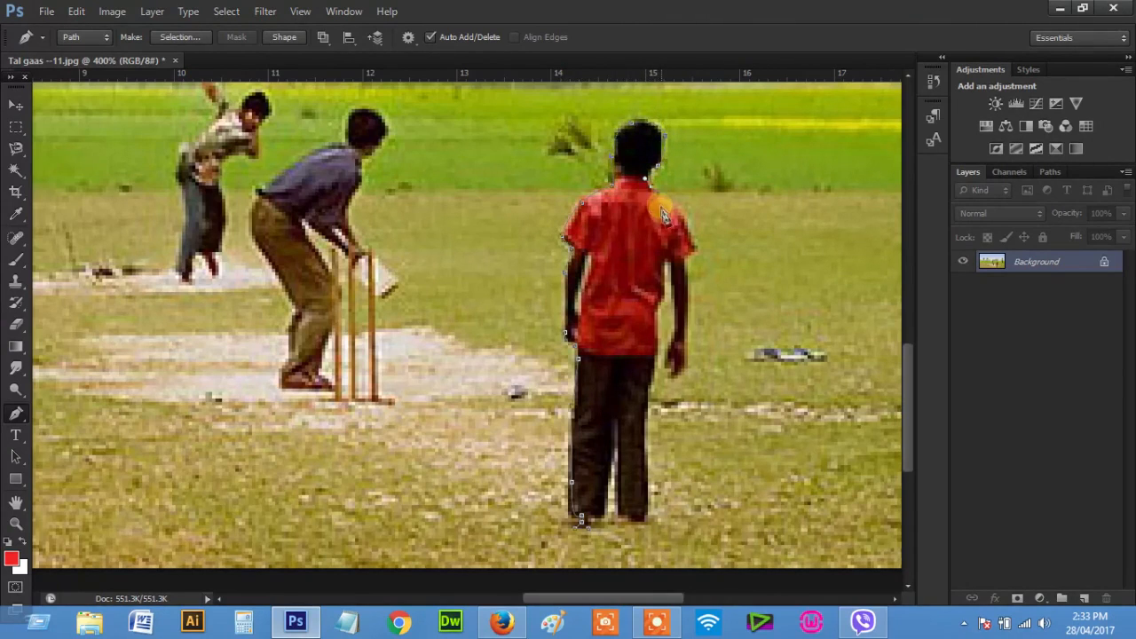
pyautogui.moveTo(688, 221); pyautogui.dragTo(692, 276)
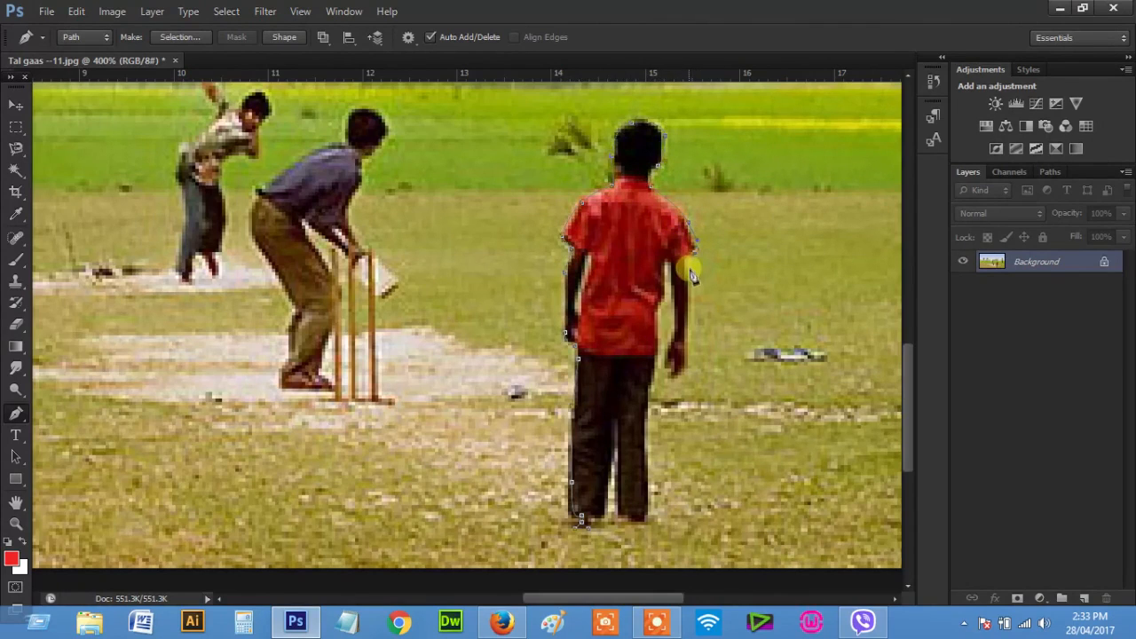
pyautogui.click(688, 342)
pyautogui.moveTo(665, 299); pyautogui.dragTo(660, 309)
pyautogui.click(658, 339)
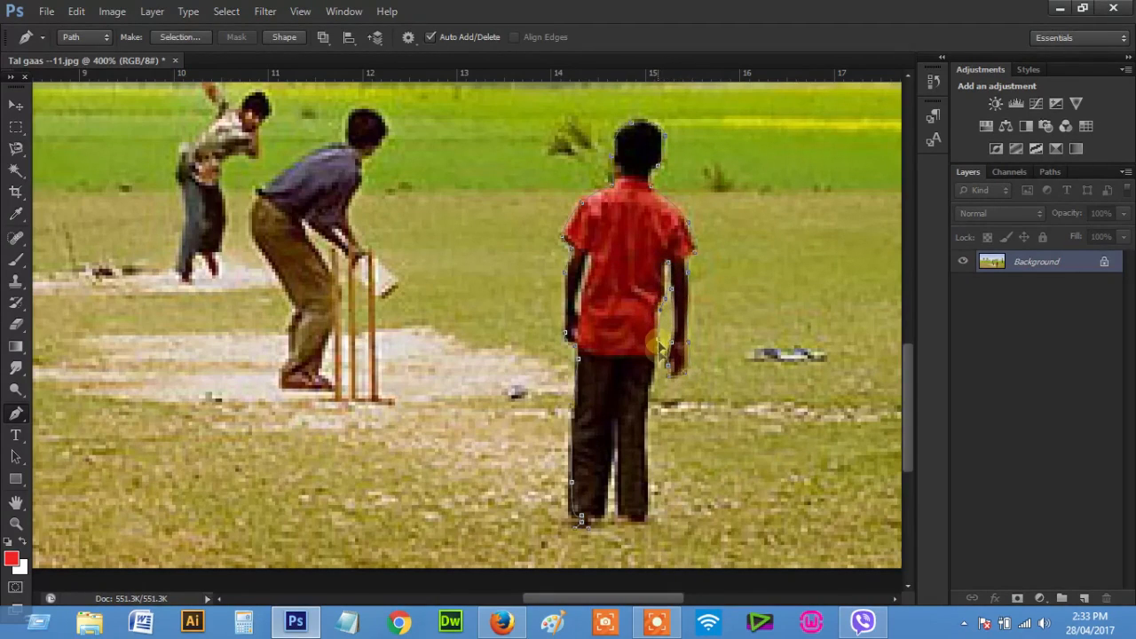
# - Trace the boy's right trouser leg and the gap between his legs, closing the path at the left foot
pyautogui.moveTo(652, 383); pyautogui.dragTo(648, 472)
pyautogui.click(648, 513)
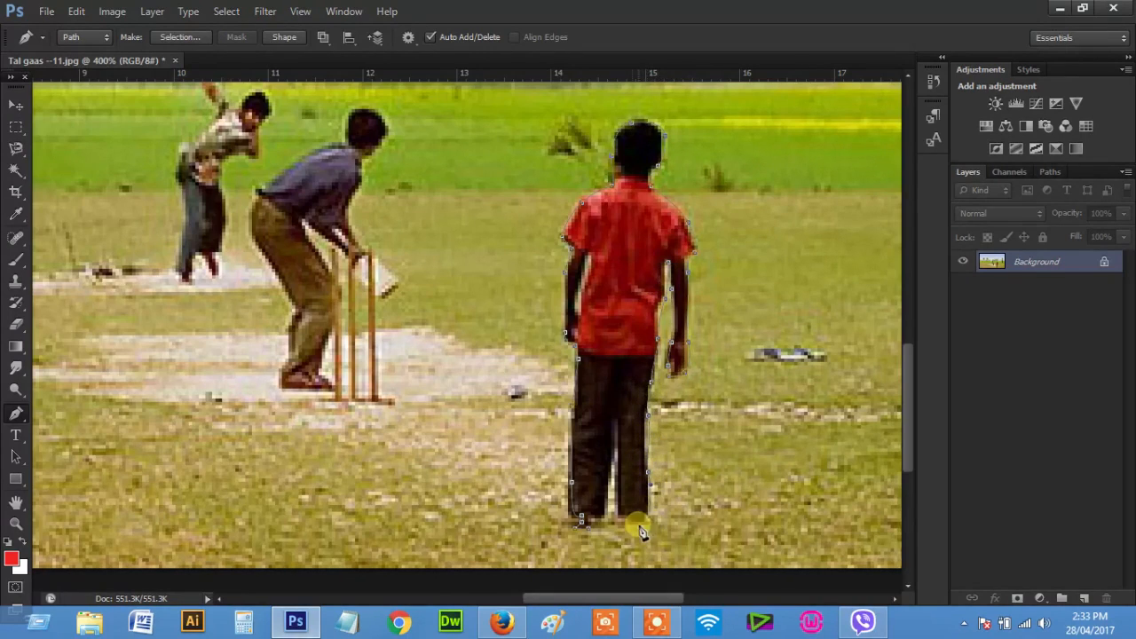
pyautogui.click(583, 520)
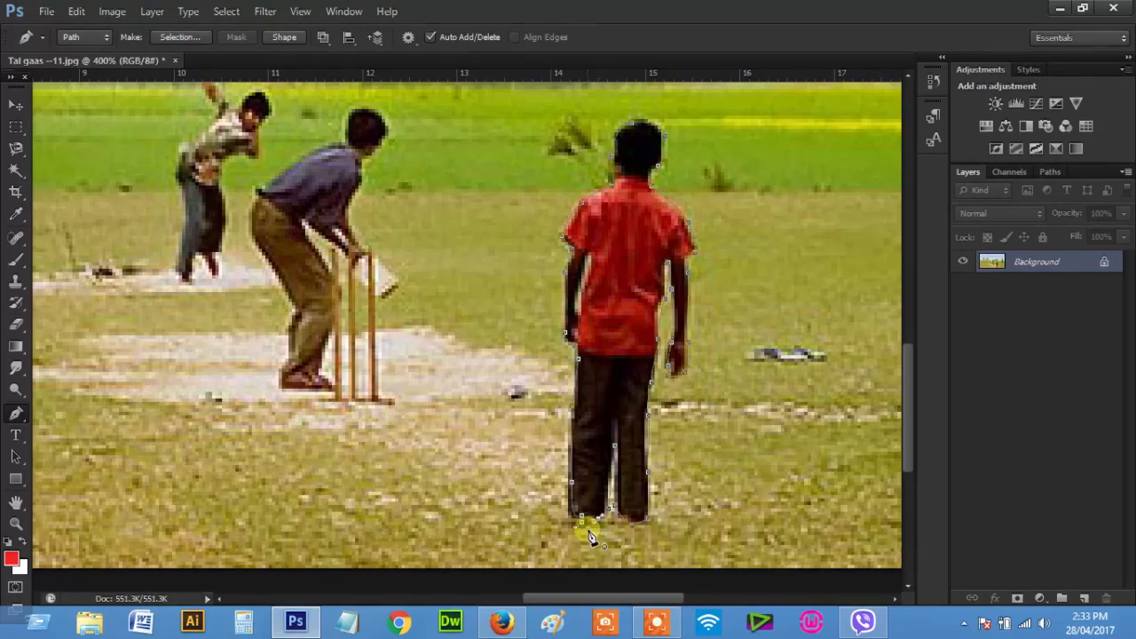
# - Turn the closed path around the boy into a new anti-aliased selection with a feather radius of 1 pixel
pyautogui.hotkey('ctrl', '-')
pyautogui.hotkey('ctrl', '-')
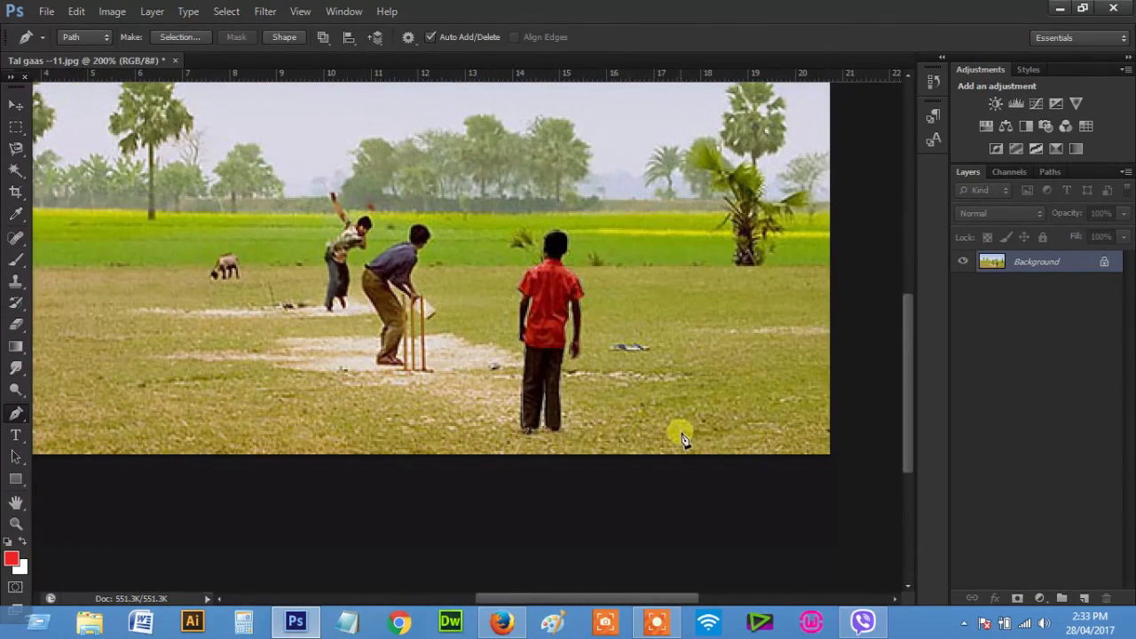
pyautogui.rightClick(545, 305)
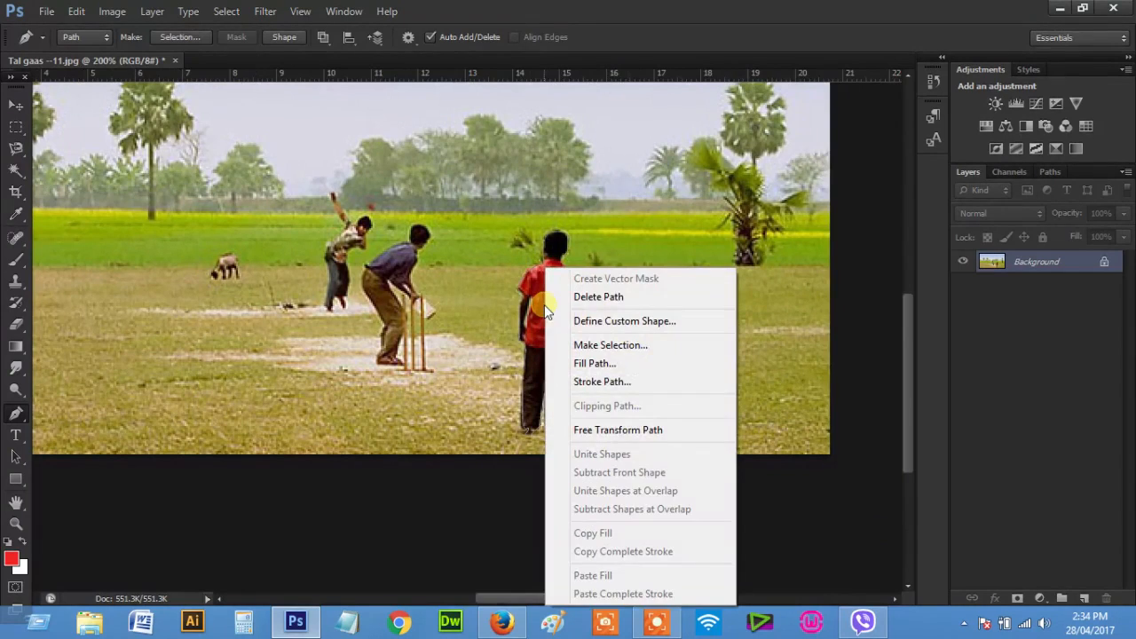
pyautogui.click(584, 343)
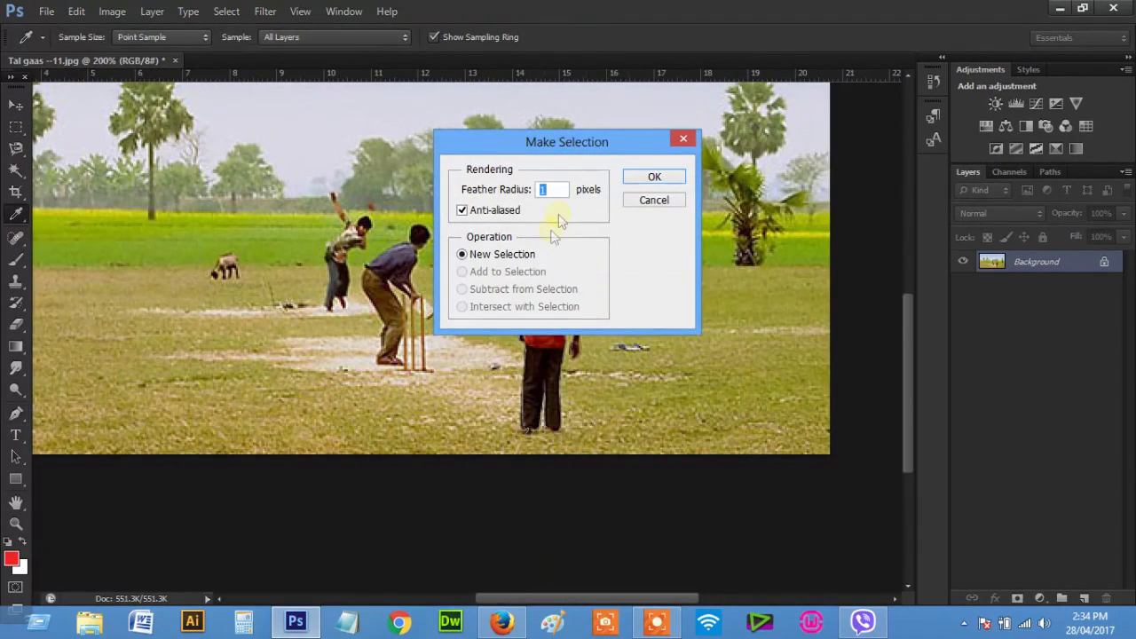
pyautogui.click(649, 178)
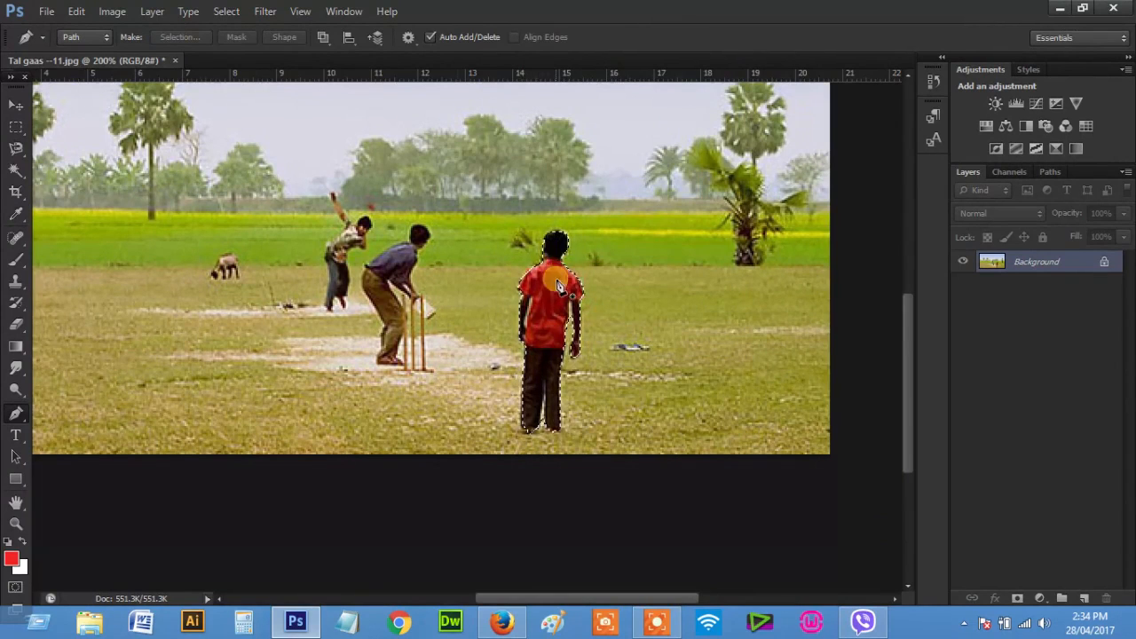
# - Place a copy of the selected boy on the field to the left of the bowler, level with the original, and deselect
pyautogui.click(17, 105)
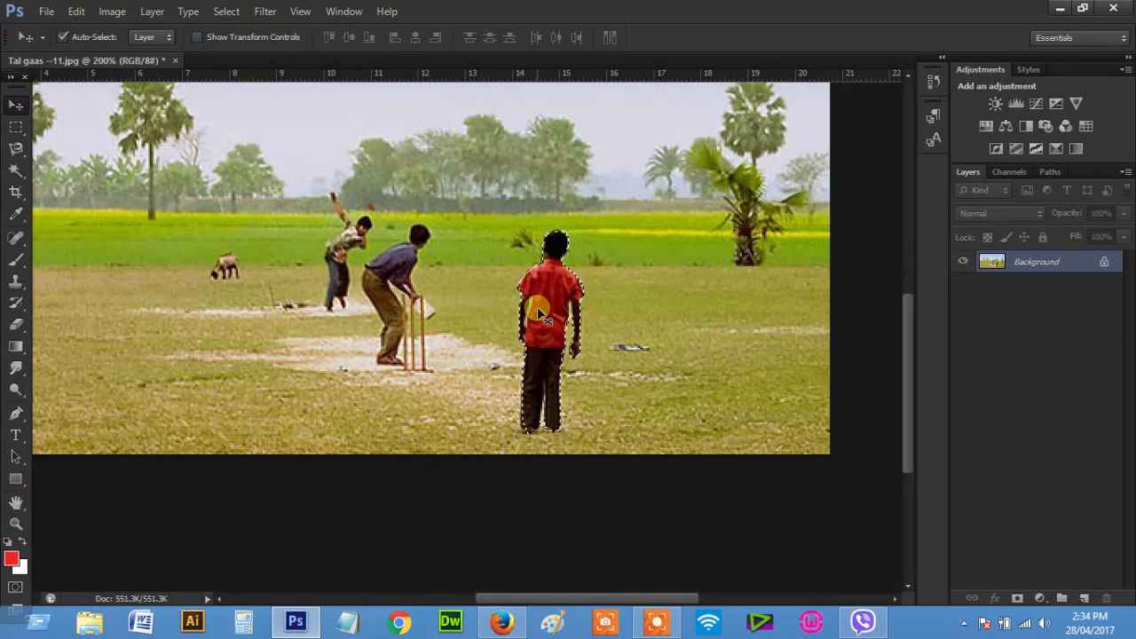
pyautogui.moveTo(538, 311); pyautogui.dragTo(258, 301)
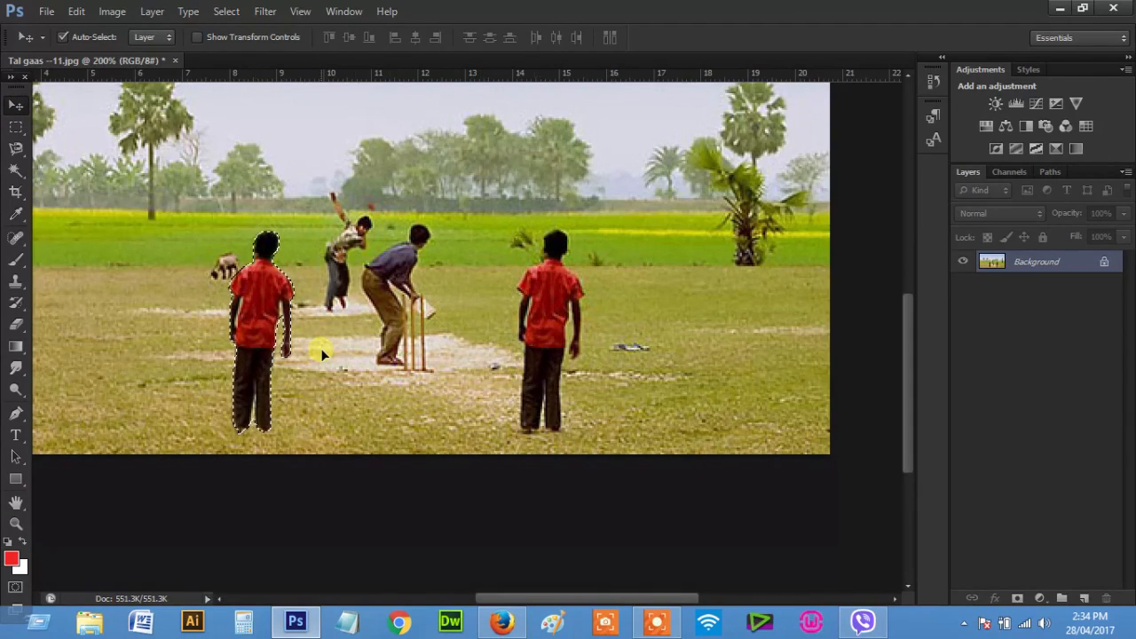
pyautogui.hotkey('ctrl', 'd')
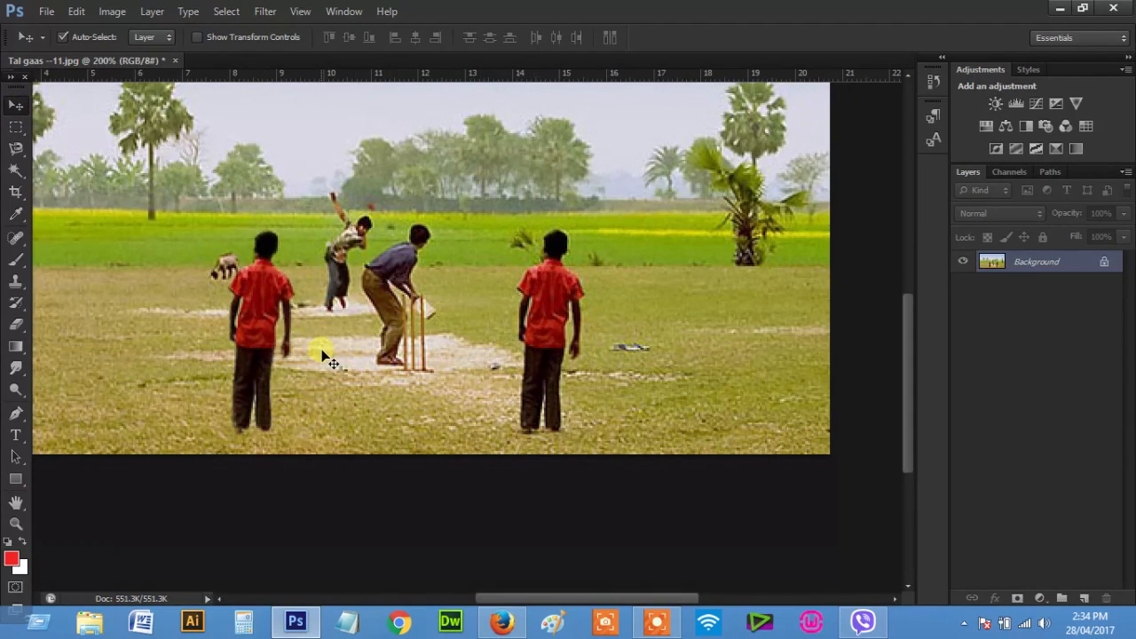
# - Add the red Bengali text "বাংলাদেশ" in the sky as horizontal type in SutonnyMJ Bold at 91.39 pt
pyautogui.hotkey('ctrl', '-')
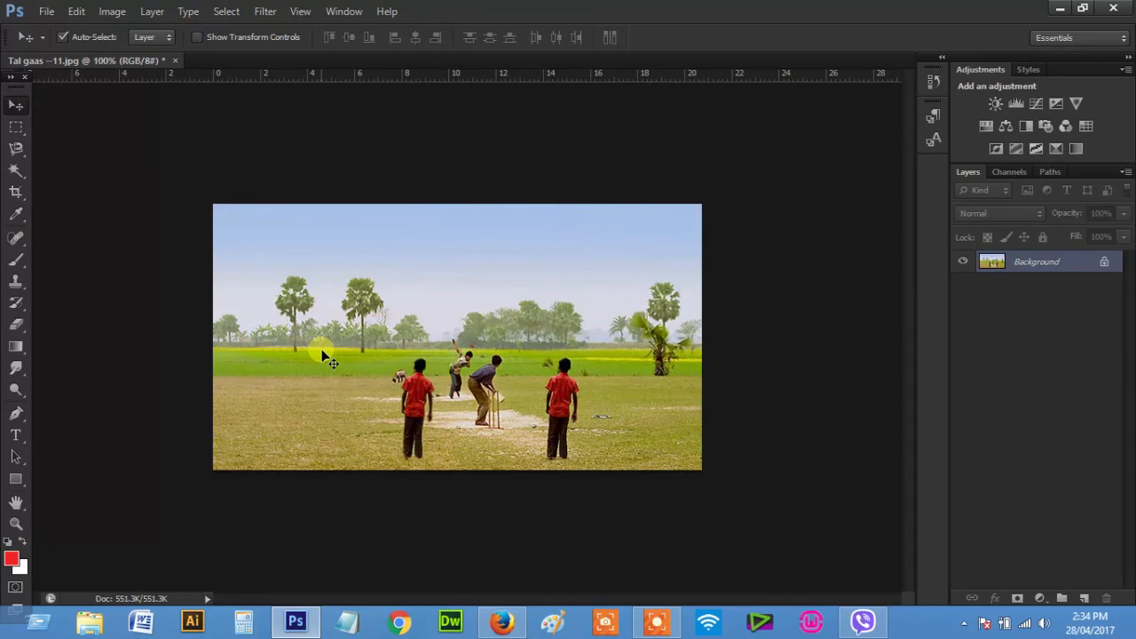
pyautogui.scroll(1, 446, 299)
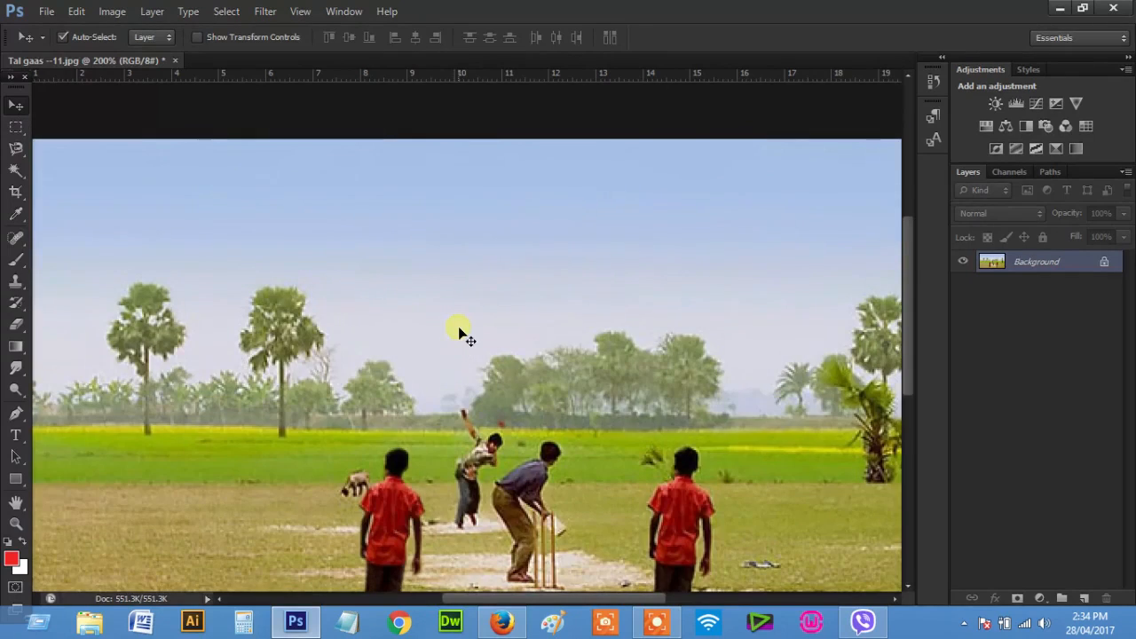
pyautogui.scroll(-1, 459, 331)
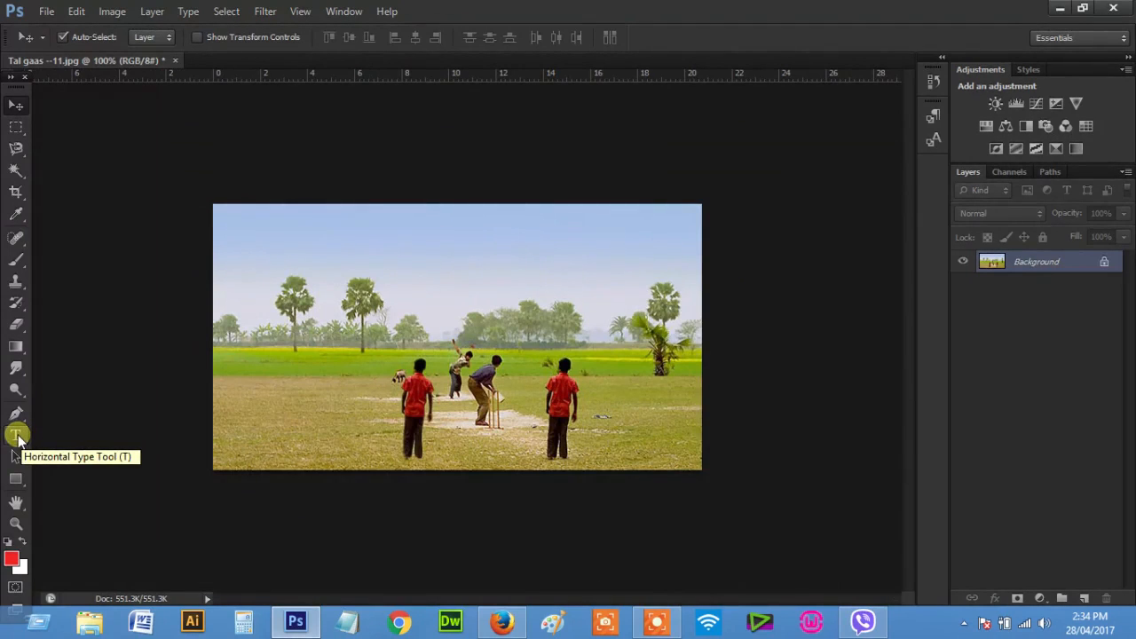
pyautogui.click(17, 435)
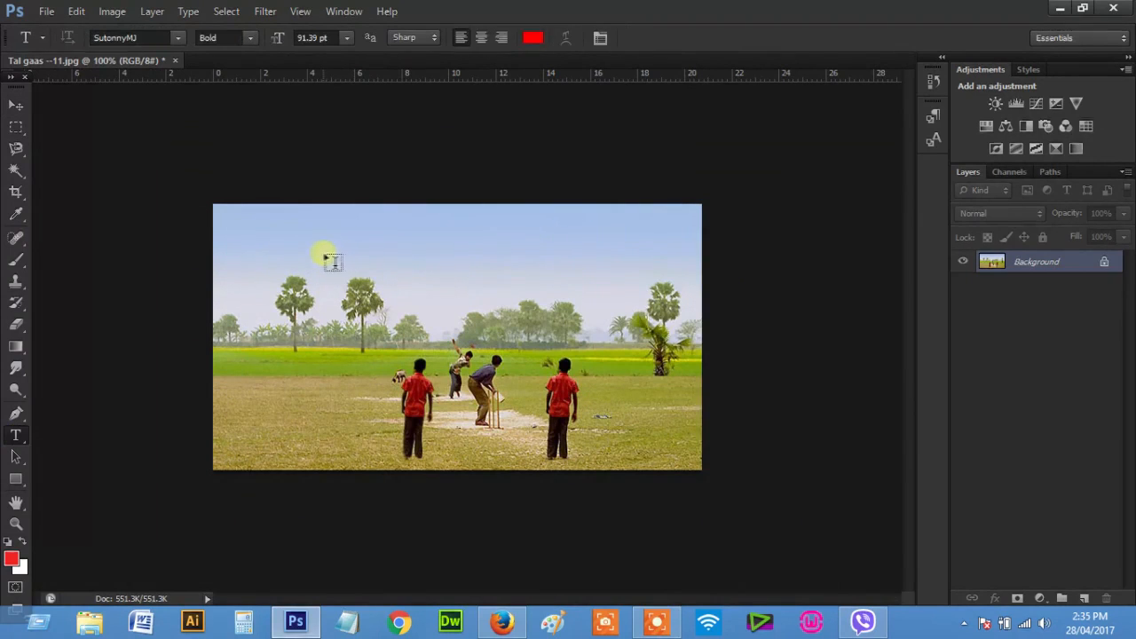
pyautogui.click(396, 266)
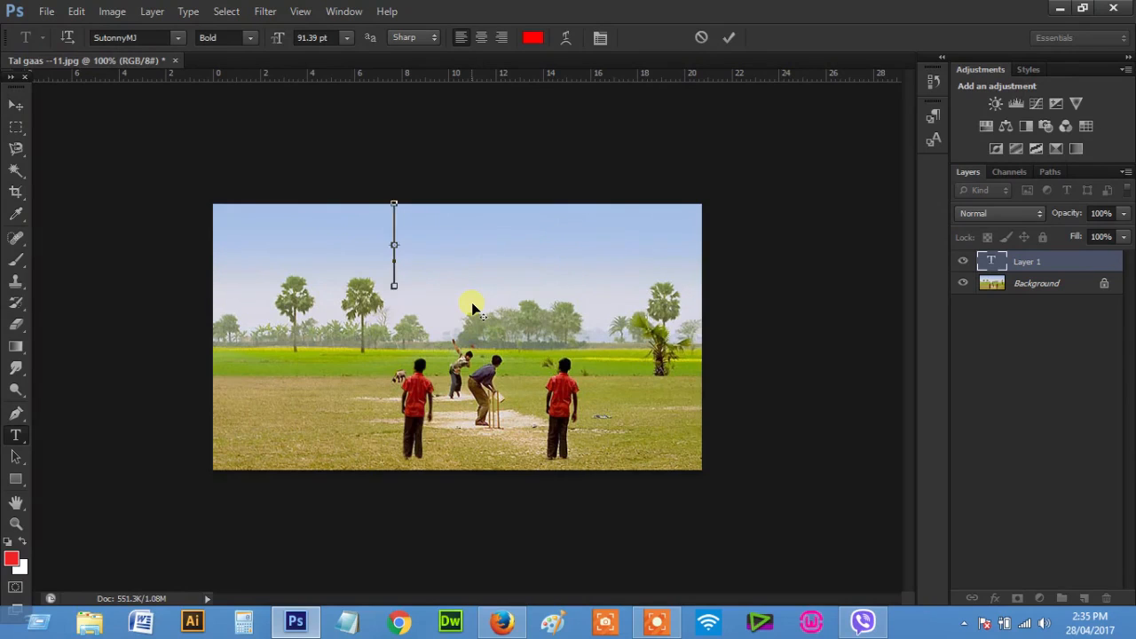
pyautogui.write('fv')
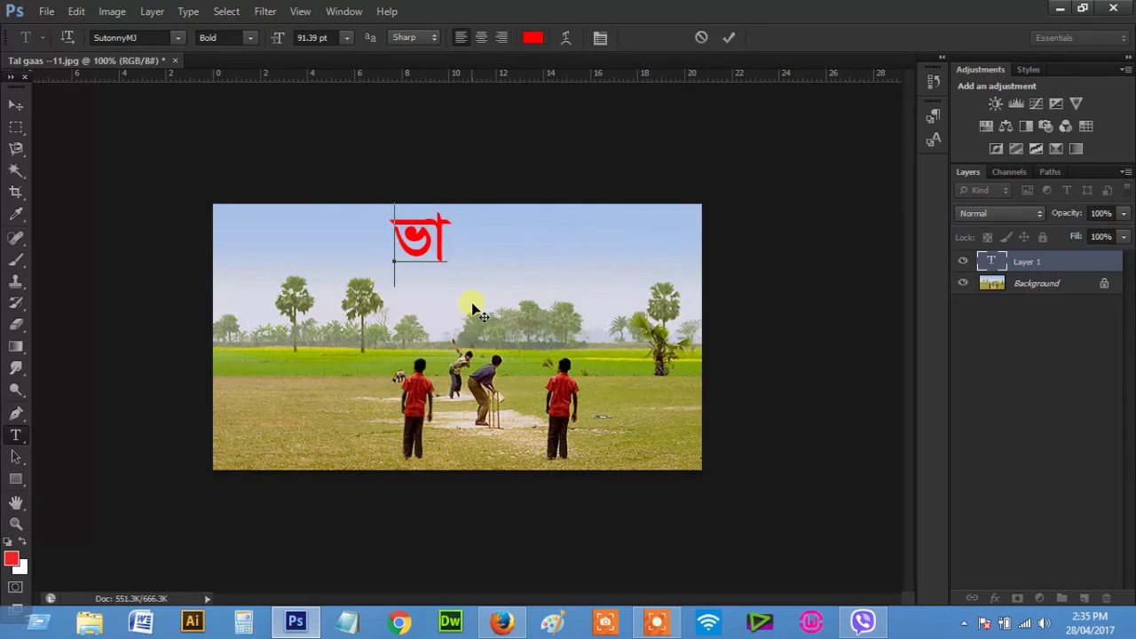
pyautogui.press('BackSpace')
pyautogui.press('BackSpace')
pyautogui.write('evs')
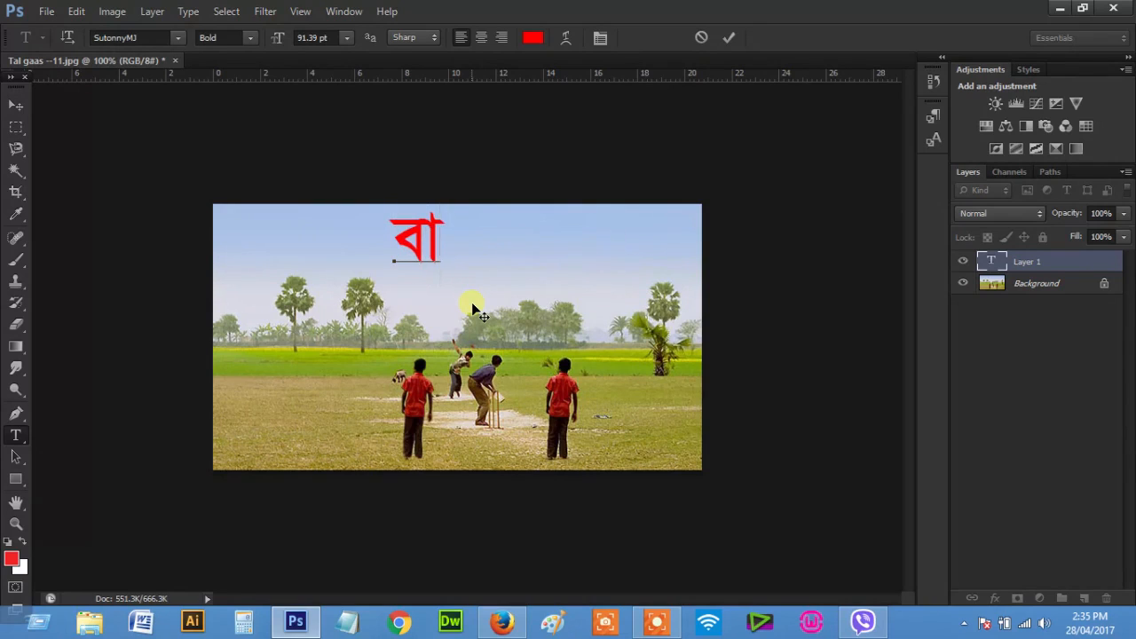
pyautogui.write('jv')
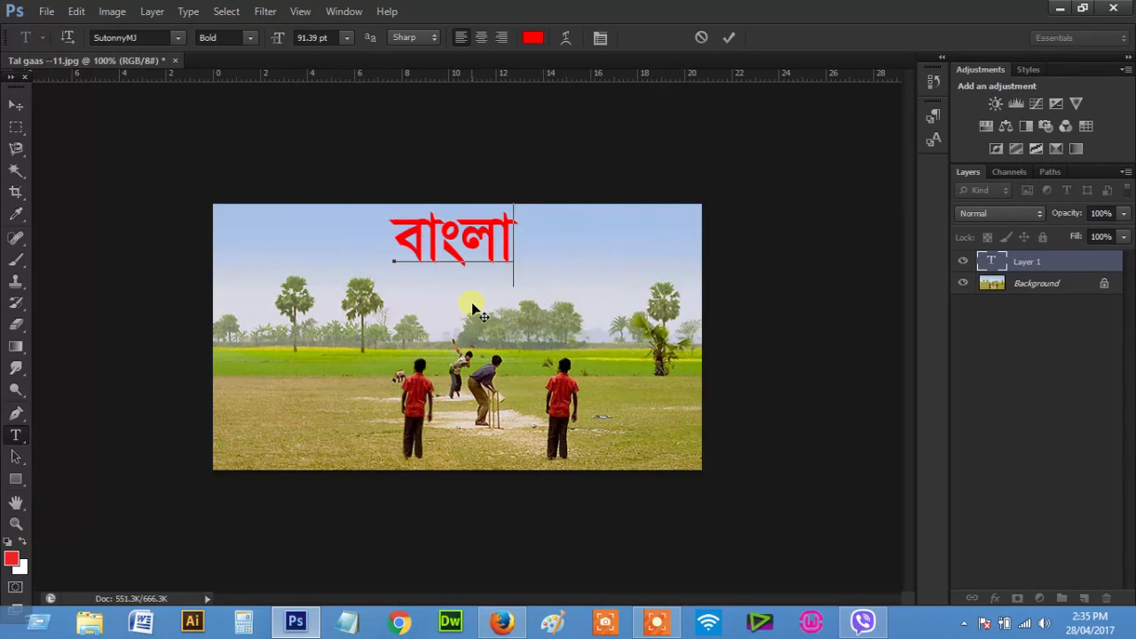
pyautogui.write('‡`k')
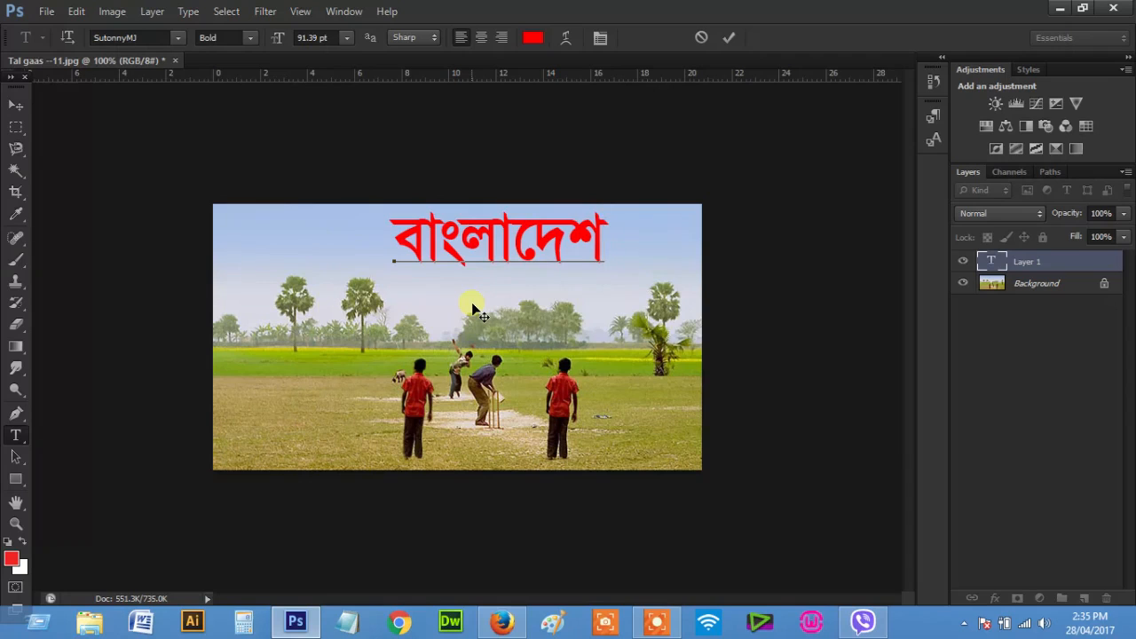
# - Move the Bengali text slightly down and to the right within the sky
pyautogui.click(14, 107)
pyautogui.moveTo(492, 235)
pyautogui.mouseDown()
pyautogui.moveTo(484, 250)
pyautogui.moveTo(424, 248)
pyautogui.moveTo(507, 252)
pyautogui.mouseUp()
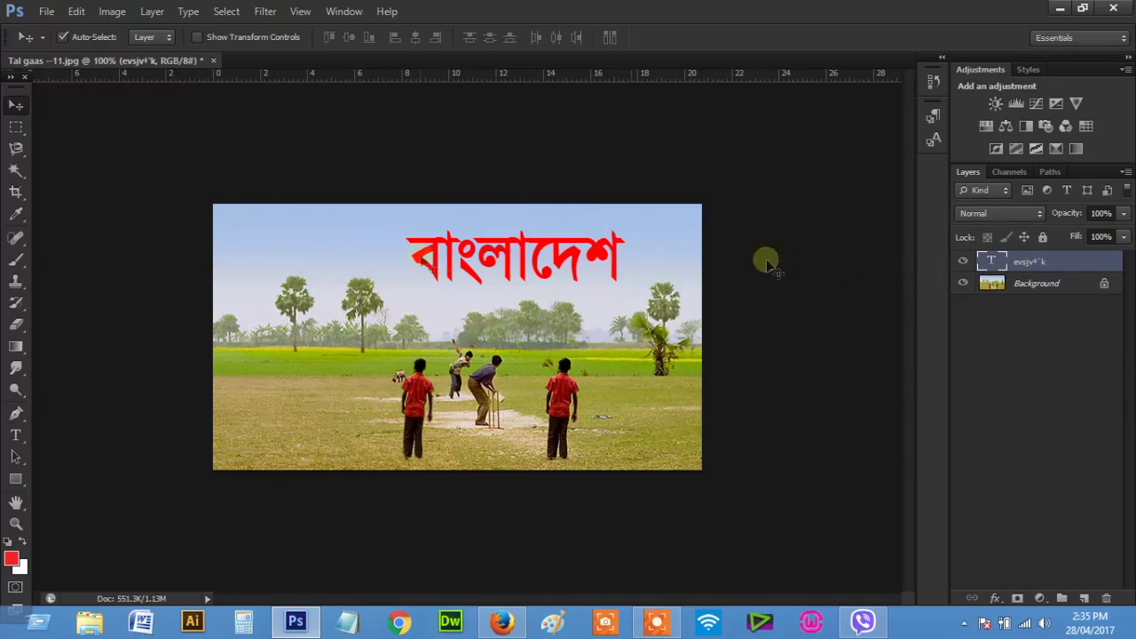
pyautogui.moveTo(561, 259)
pyautogui.mouseDown()
pyautogui.moveTo(496, 248)
pyautogui.moveTo(557, 252)
pyautogui.mouseUp()
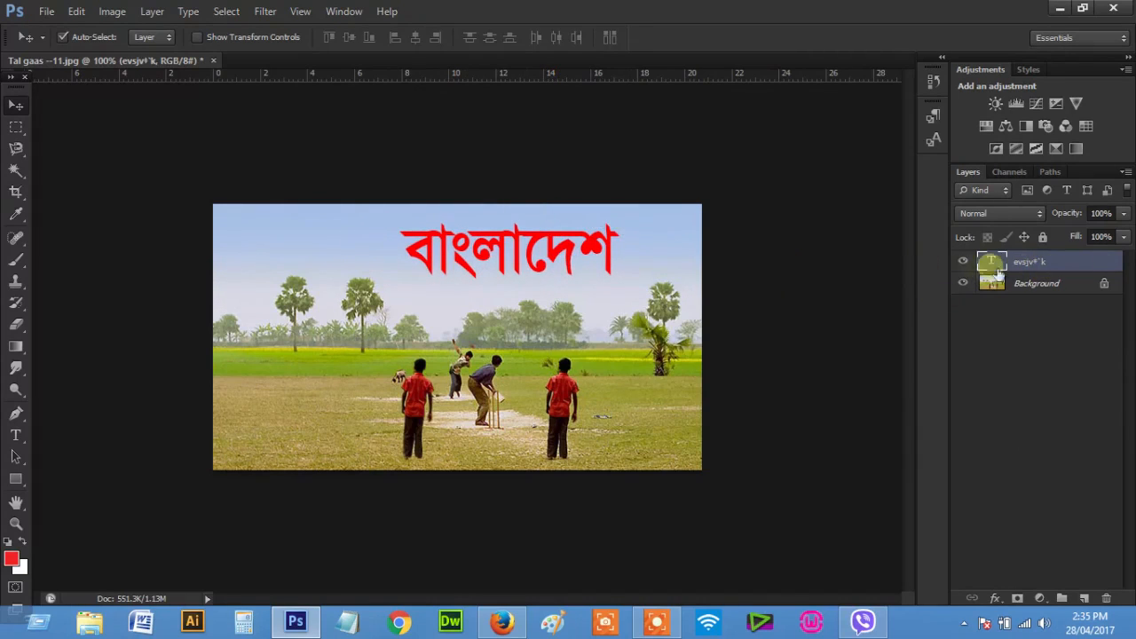
# - Toggle the text layer's visibility off and on, and try to move the Background layer
pyautogui.click(963, 262)
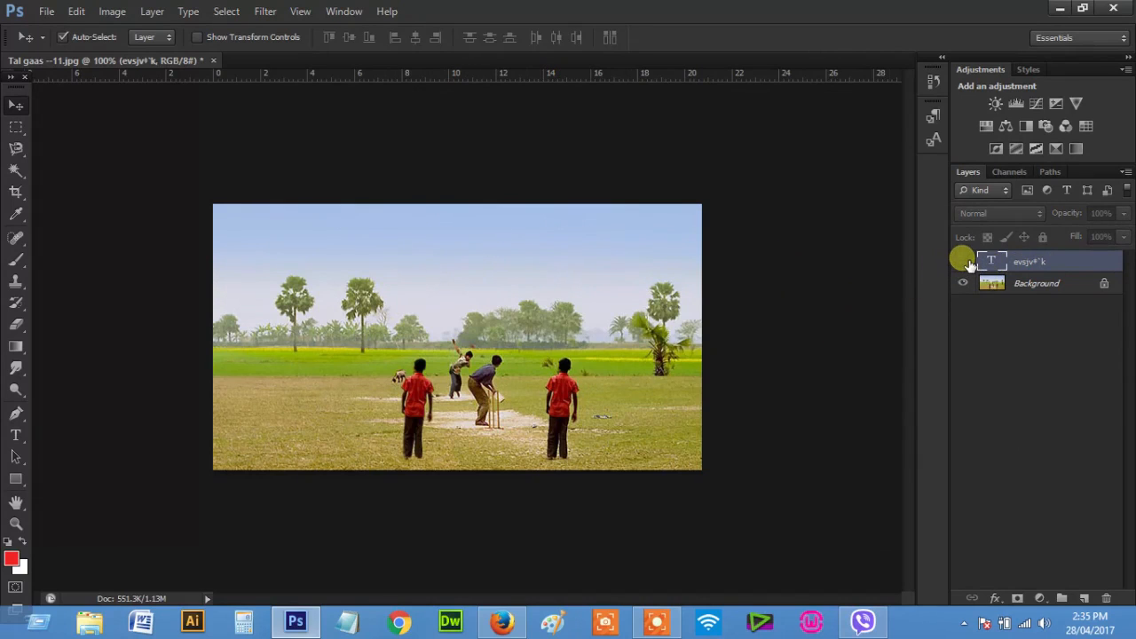
pyautogui.click(964, 261)
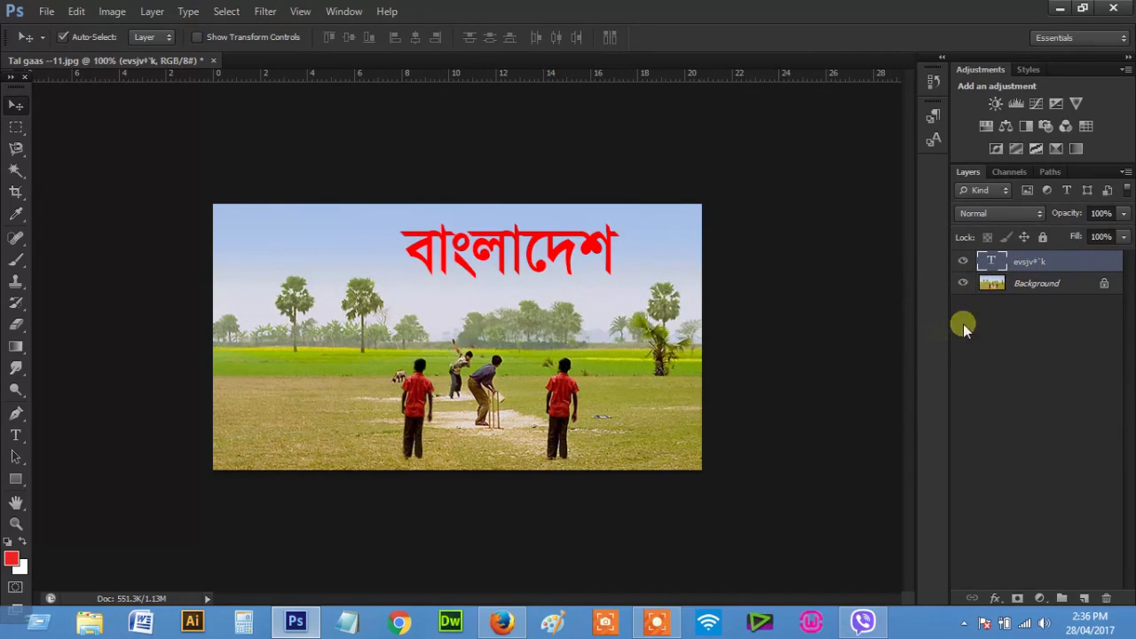
pyautogui.click(1018, 286)
pyautogui.moveTo(591, 330); pyautogui.dragTo(656, 373)
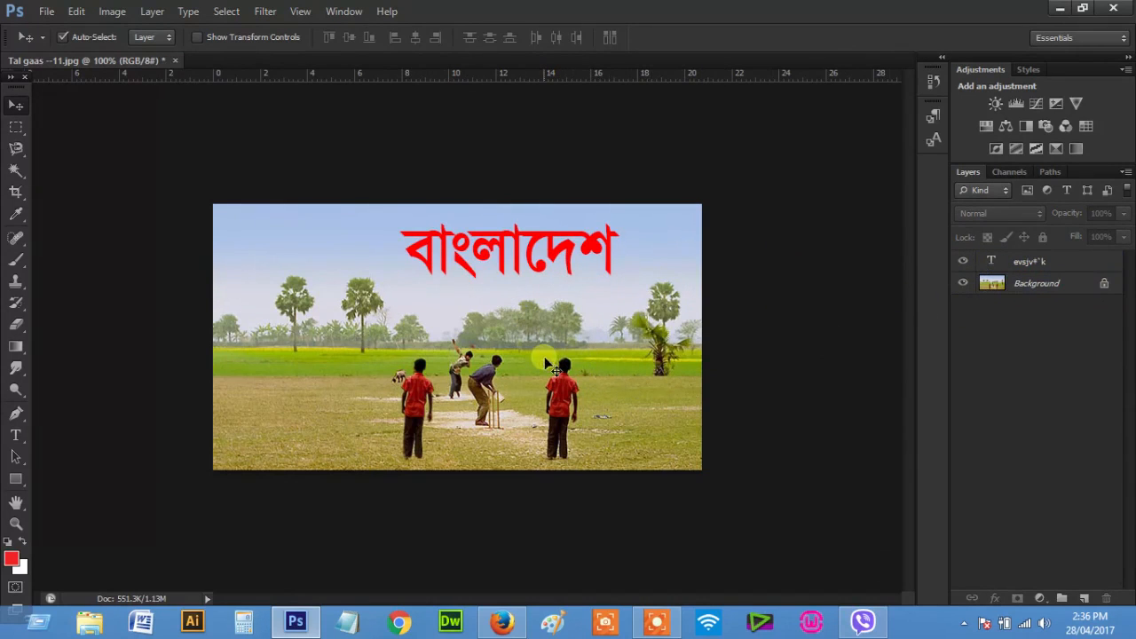
# - Select the text layer and shift the Bengali text further right and slightly lower in the sky
pyautogui.click(1026, 262)
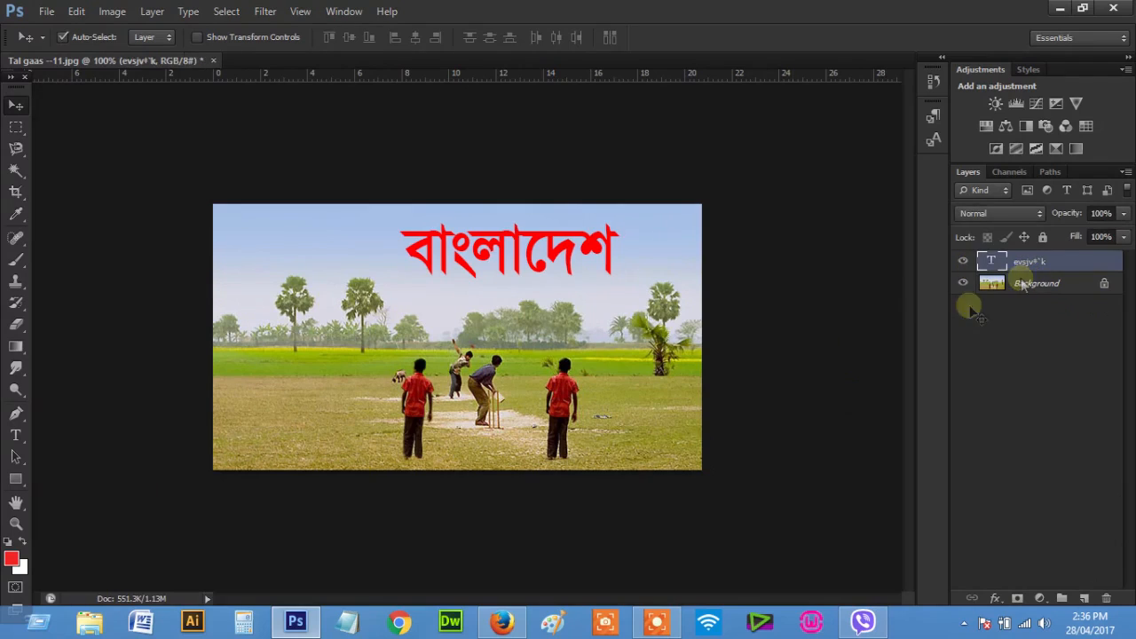
pyautogui.moveTo(623, 246); pyautogui.dragTo(662, 248)
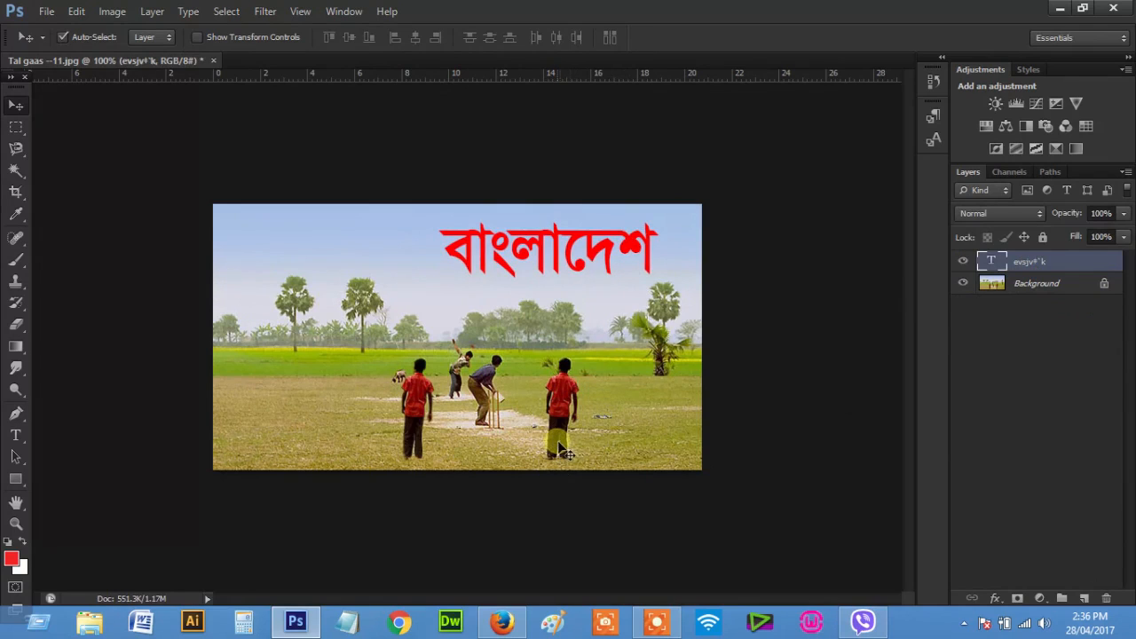
pyautogui.moveTo(611, 264)
pyautogui.mouseDown()
pyautogui.moveTo(506, 260)
pyautogui.moveTo(580, 266)
pyautogui.moveTo(572, 315)
pyautogui.moveTo(600, 264)
pyautogui.moveTo(405, 234)
pyautogui.moveTo(628, 258)
pyautogui.moveTo(581, 252)
pyautogui.moveTo(621, 262)
pyautogui.moveTo(589, 278)
pyautogui.moveTo(588, 264)
pyautogui.mouseUp()
# - Add the red Bengali text "আমার" in SutonnyMJ Bold at 91.39 pt on its own layer, in the sky left of "বাংলাদেশ"
pyautogui.click(15, 436)
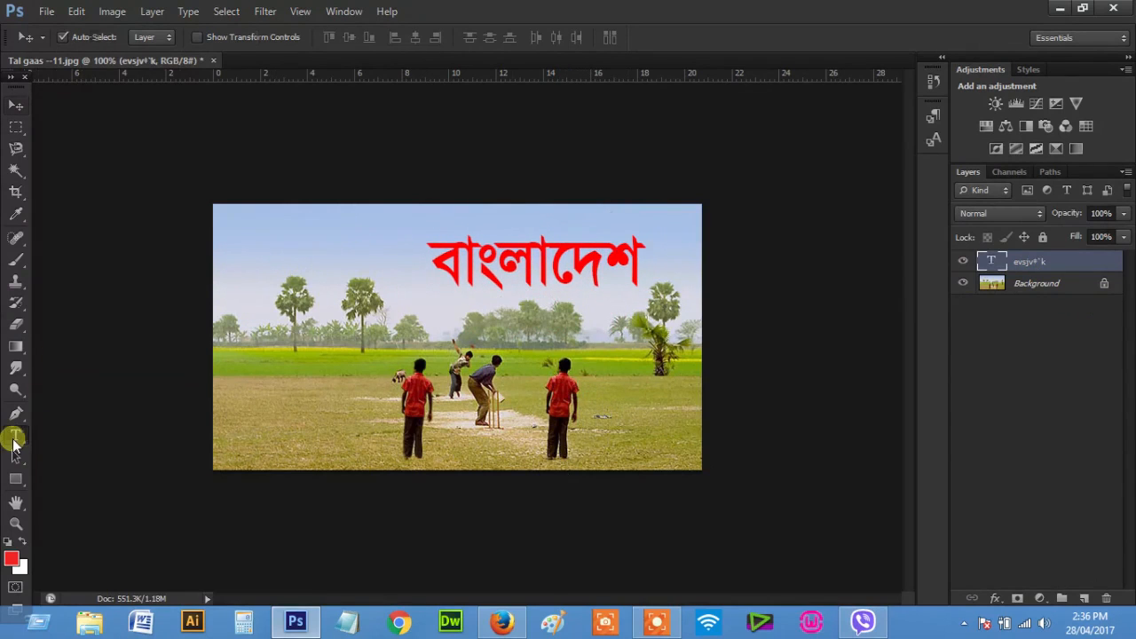
pyautogui.click(260, 257)
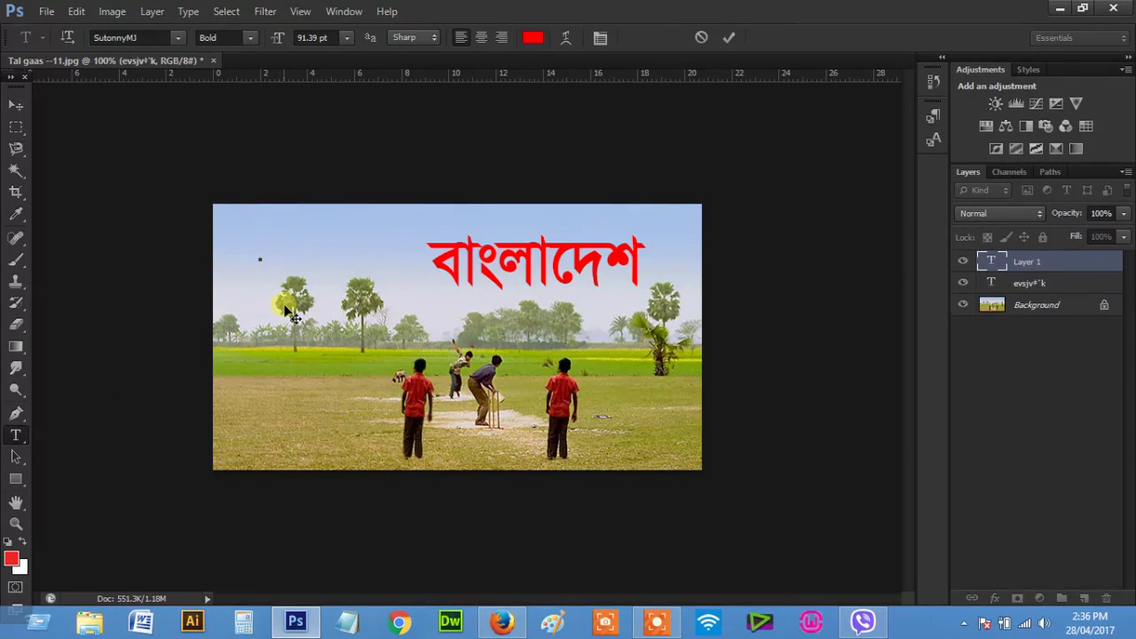
pyautogui.write('Avgvi')
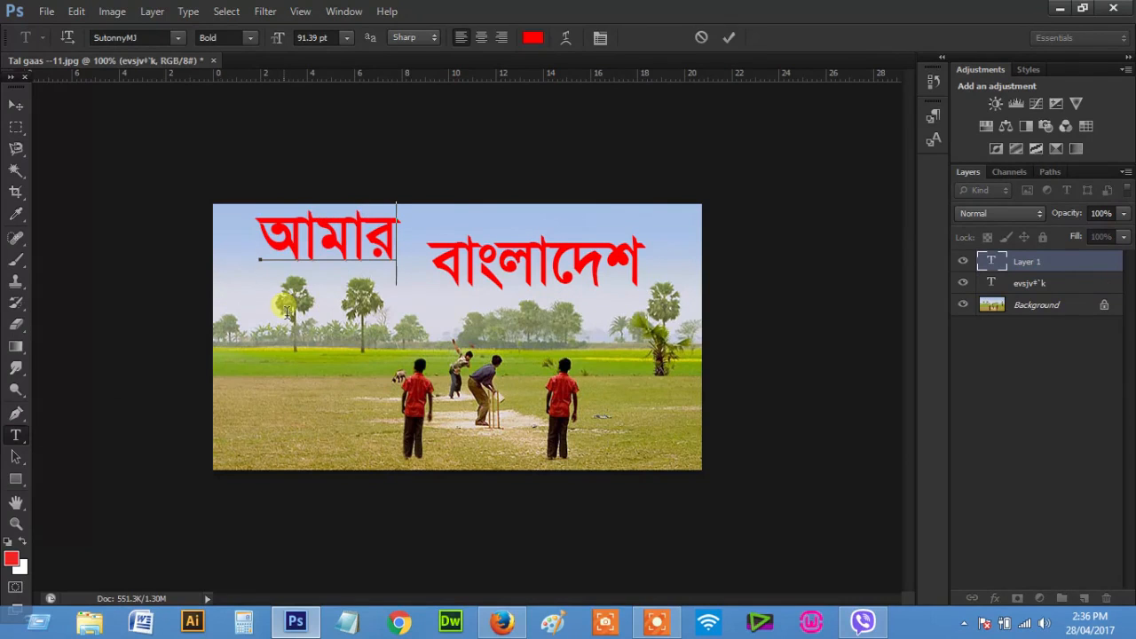
pyautogui.click(17, 105)
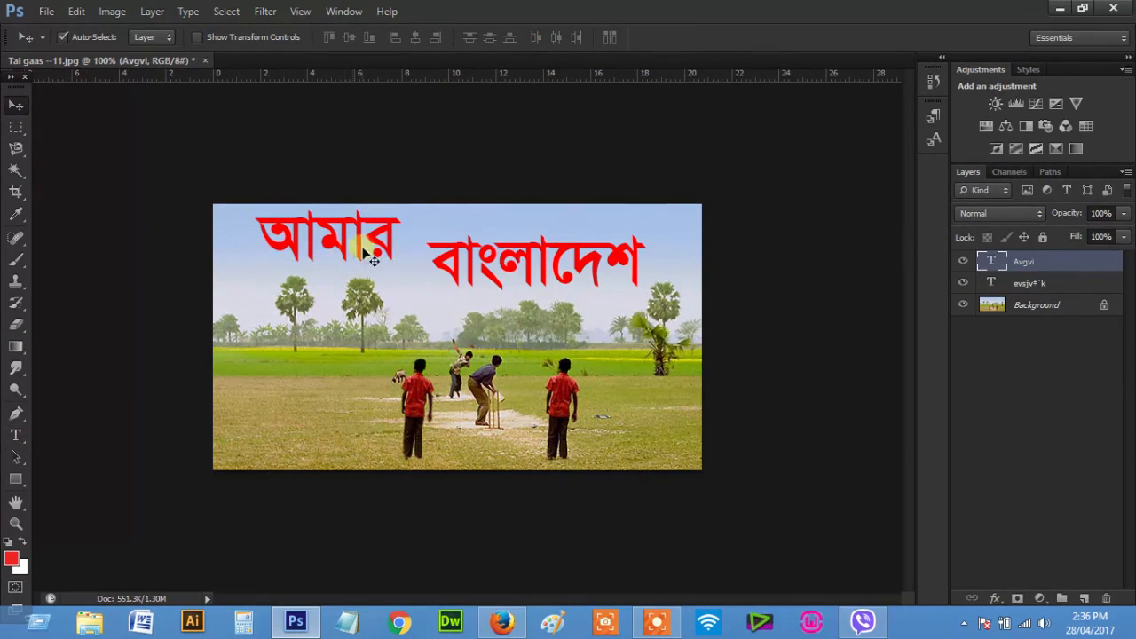
# - Stagger the two words in the sky by moving "আমার" to the right and "বাংলাদেশ" down, with "আমার" on the upper left
pyautogui.moveTo(366, 257); pyautogui.dragTo(397, 271)
pyautogui.moveTo(473, 263); pyautogui.dragTo(483, 285)
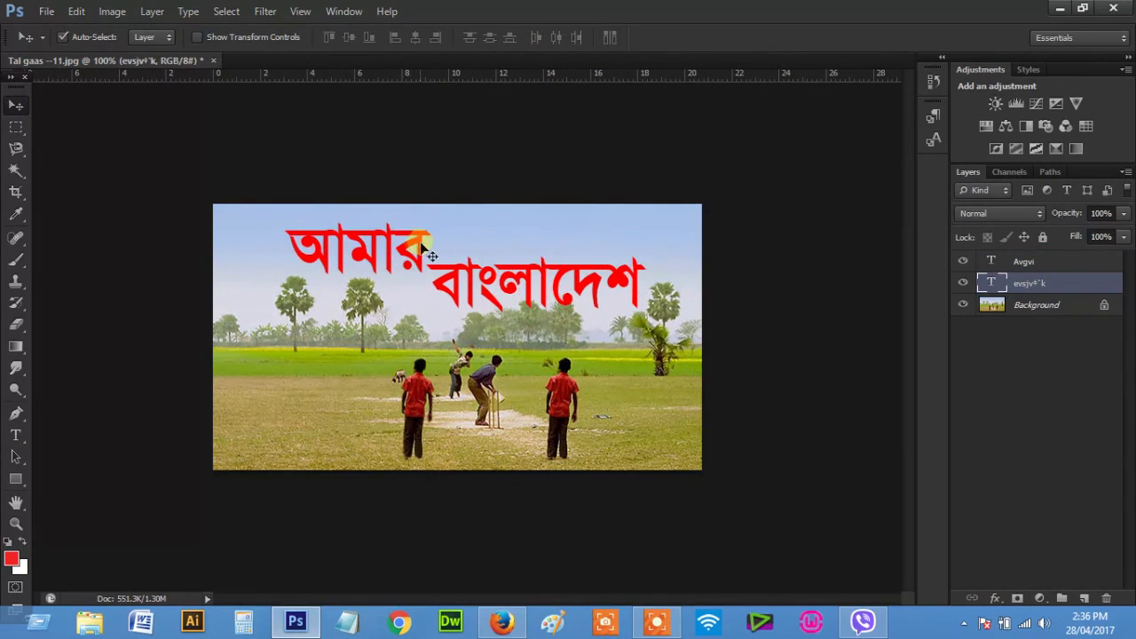
pyautogui.click(423, 248)
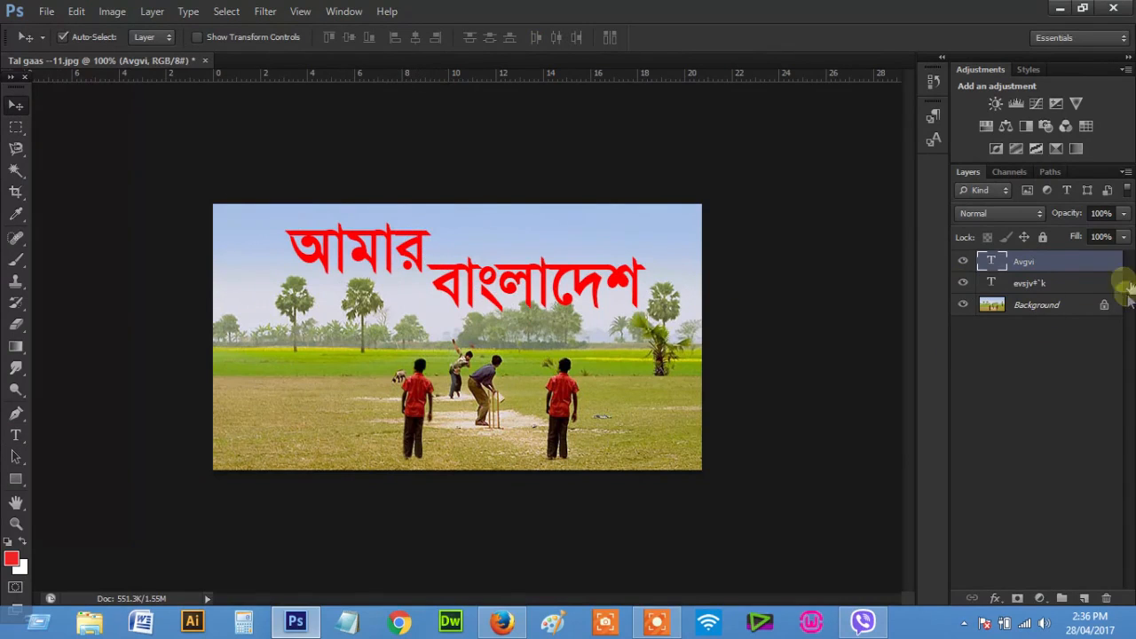
pyautogui.moveTo(418, 243); pyautogui.dragTo(447, 235)
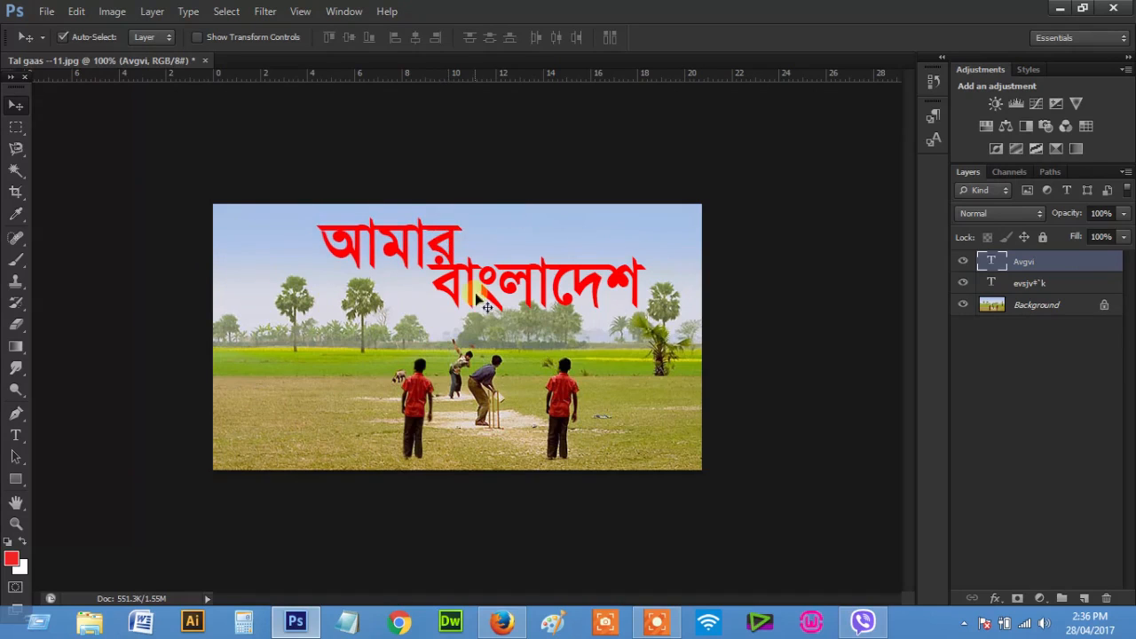
# - Nudge the "বাংলাদেশ" text layer slightly down, clear of the word "আমার"
pyautogui.click(546, 278)
pyautogui.press('Down')
pyautogui.press('Down')
pyautogui.press('Down')
pyautogui.press('Down')
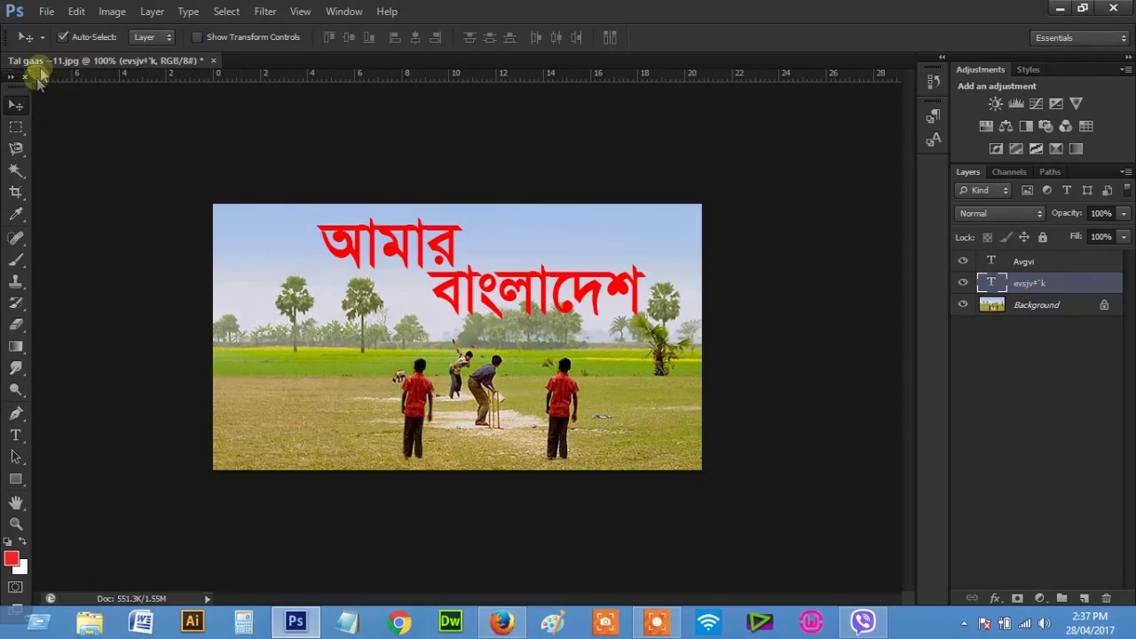
# - Save the layered document to the Desktop as "Photshop 1" in Photoshop PSD format with Maximize Compatibility
pyautogui.click(44, 12)
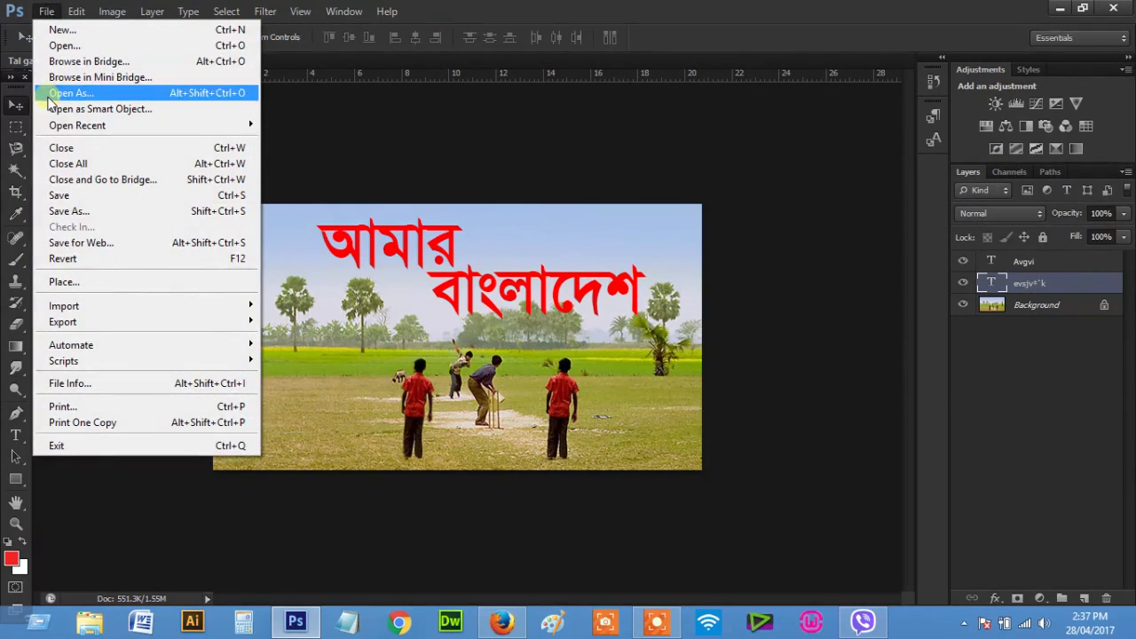
pyautogui.click(90, 219)
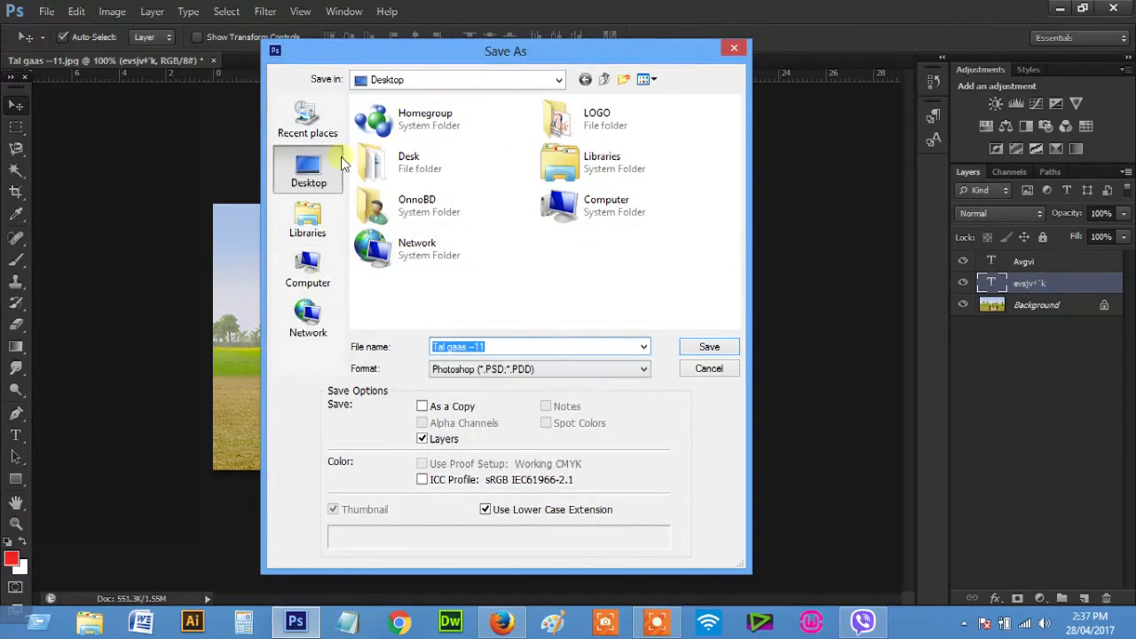
pyautogui.click(302, 176)
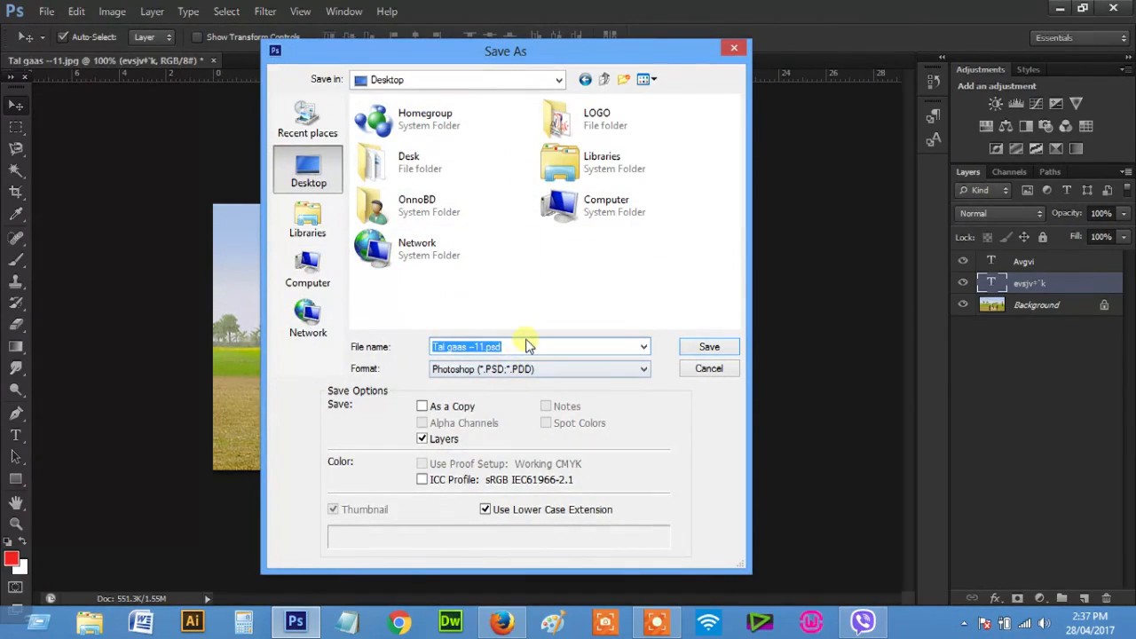
pyautogui.click(556, 347)
pyautogui.moveTo(550, 347); pyautogui.dragTo(432, 347)
pyautogui.write('peMUM')
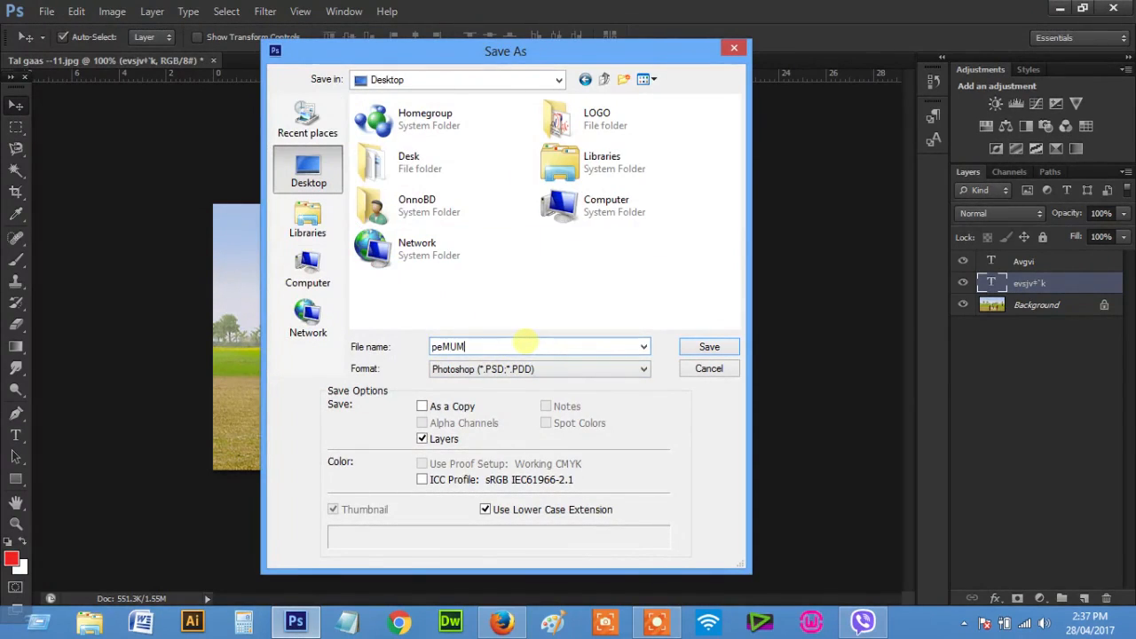
pyautogui.press('BackSpace')
pyautogui.press('BackSpace')
pyautogui.press('BackSpace')
pyautogui.press('BackSpace')
pyautogui.press('BackSpace')
pyautogui.write('Photshop 1')
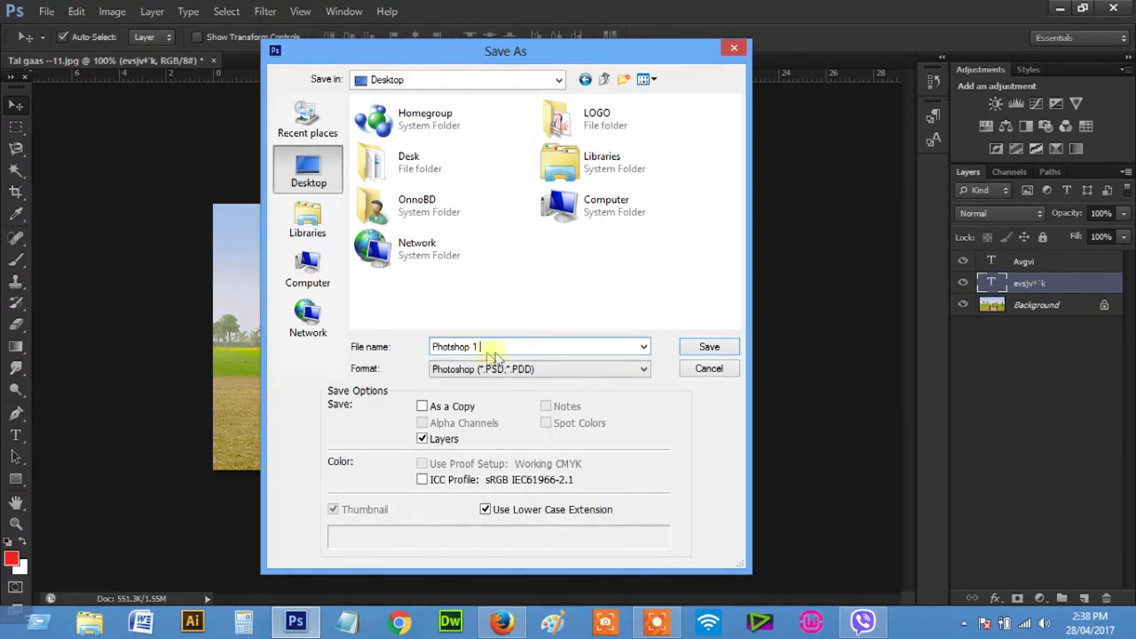
pyautogui.click(710, 348)
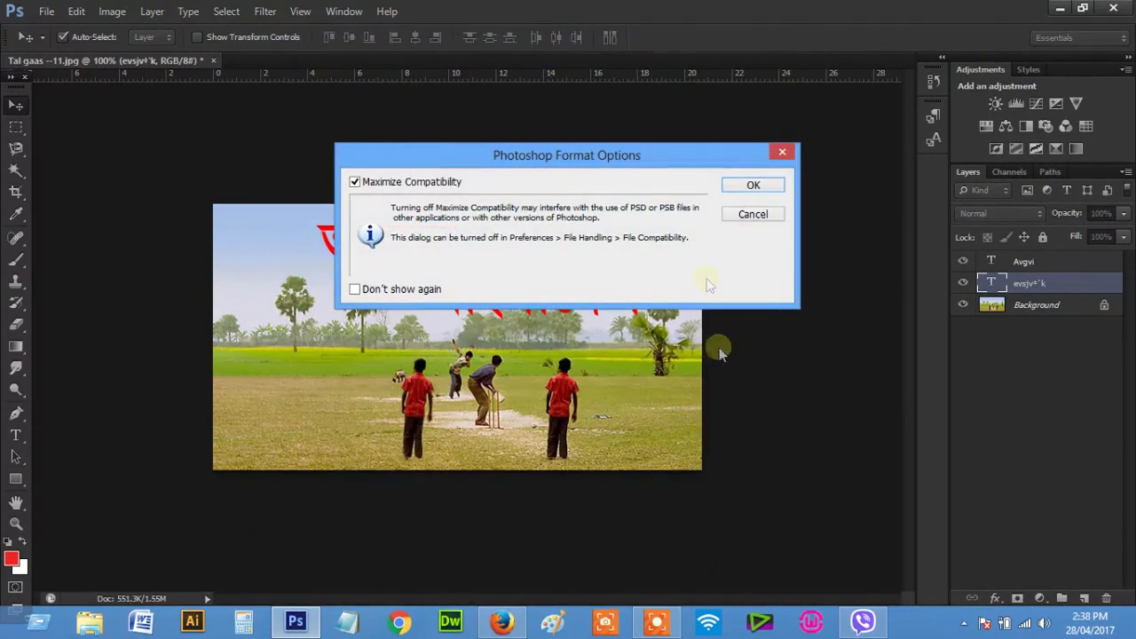
pyautogui.click(738, 188)
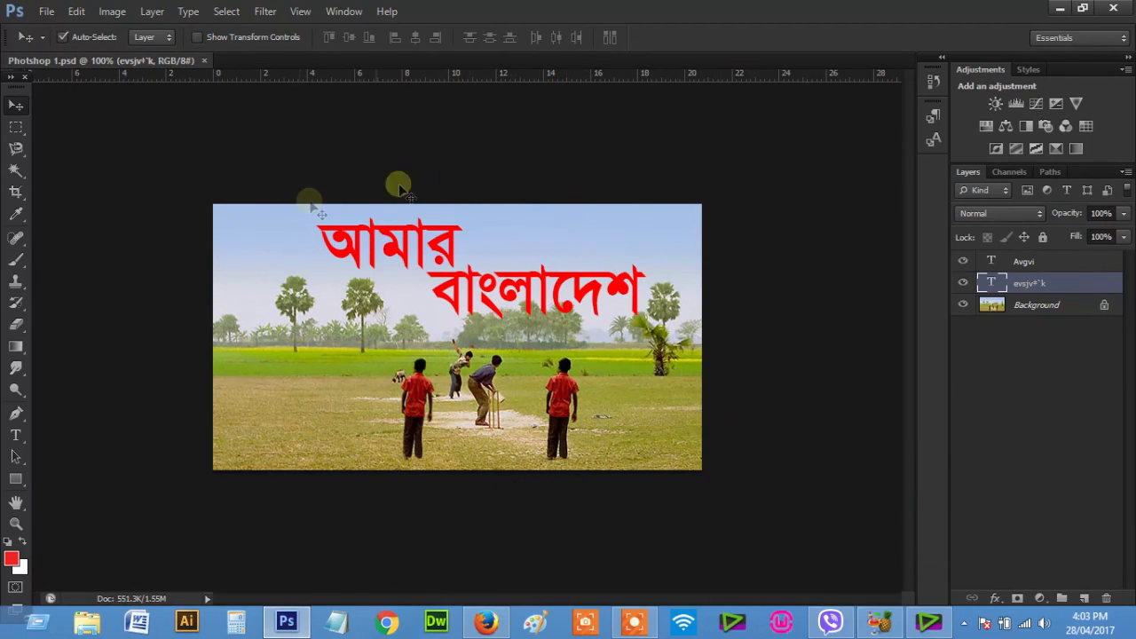
# - Save a JPEG copy as "Photshop 1.jpg" on the Desktop at Maximum quality 12, Progressive with 3 scans
pyautogui.click(46, 11)
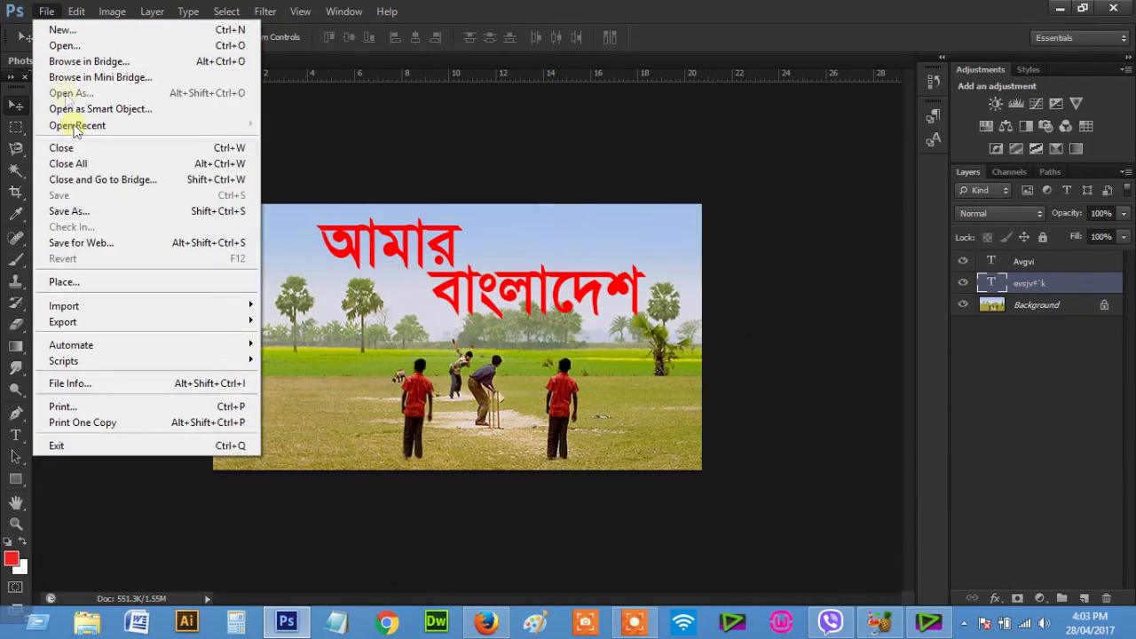
pyautogui.click(85, 211)
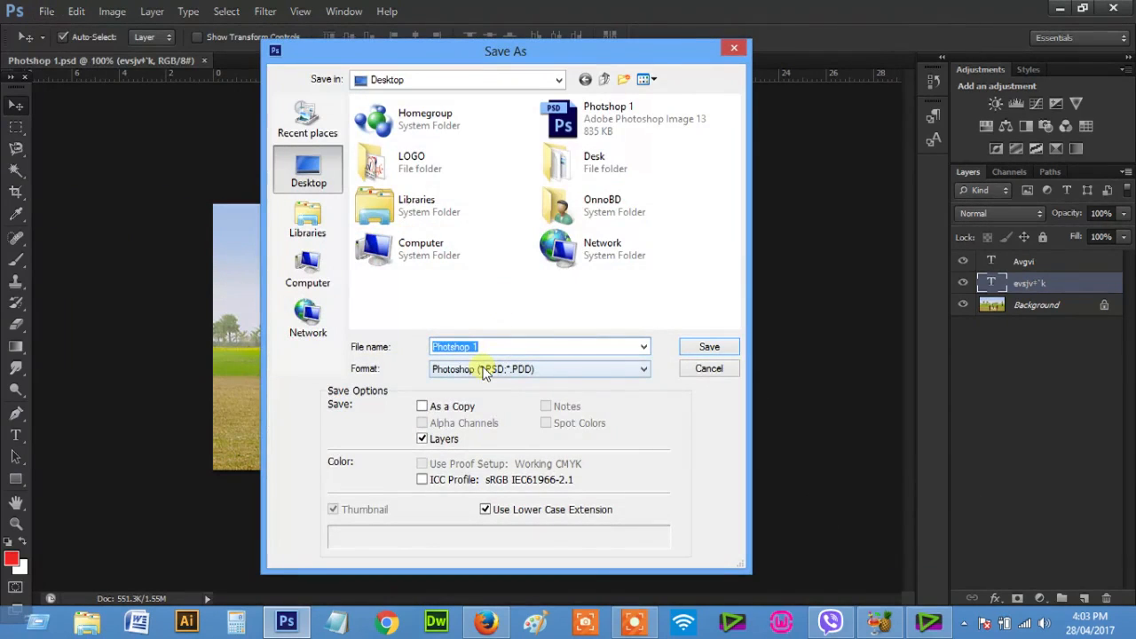
pyautogui.click(485, 370)
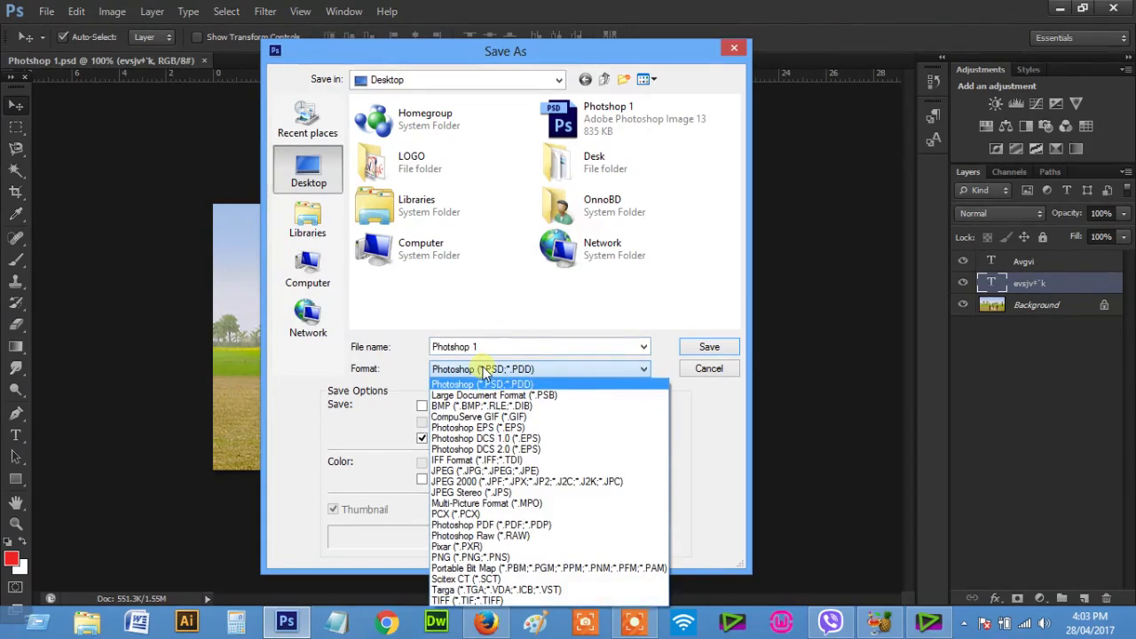
pyautogui.click(501, 471)
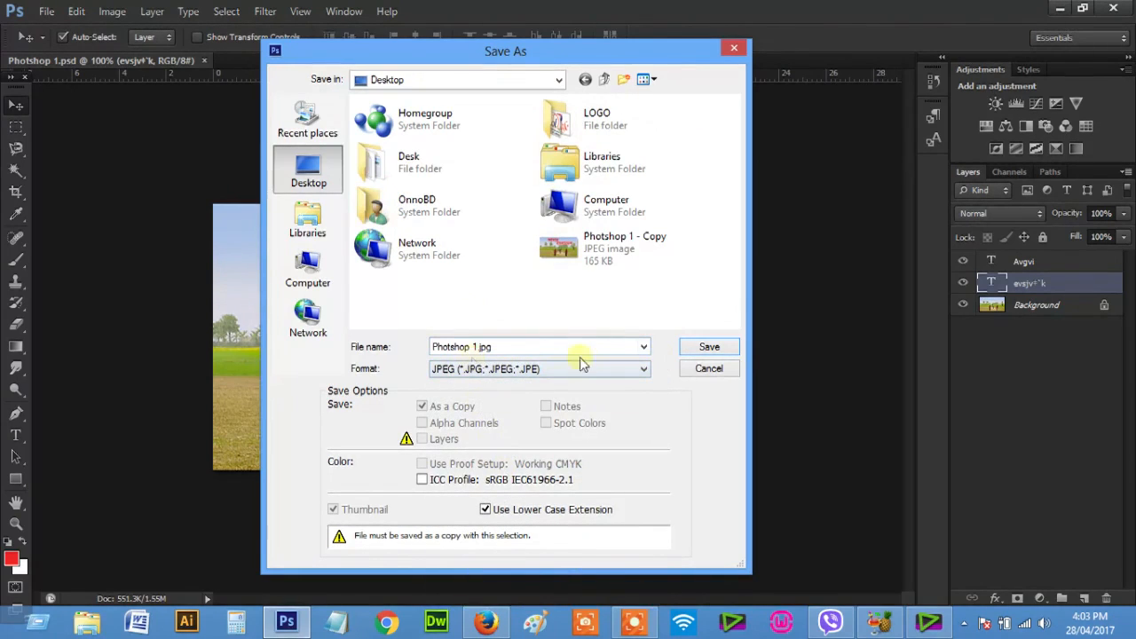
pyautogui.click(709, 352)
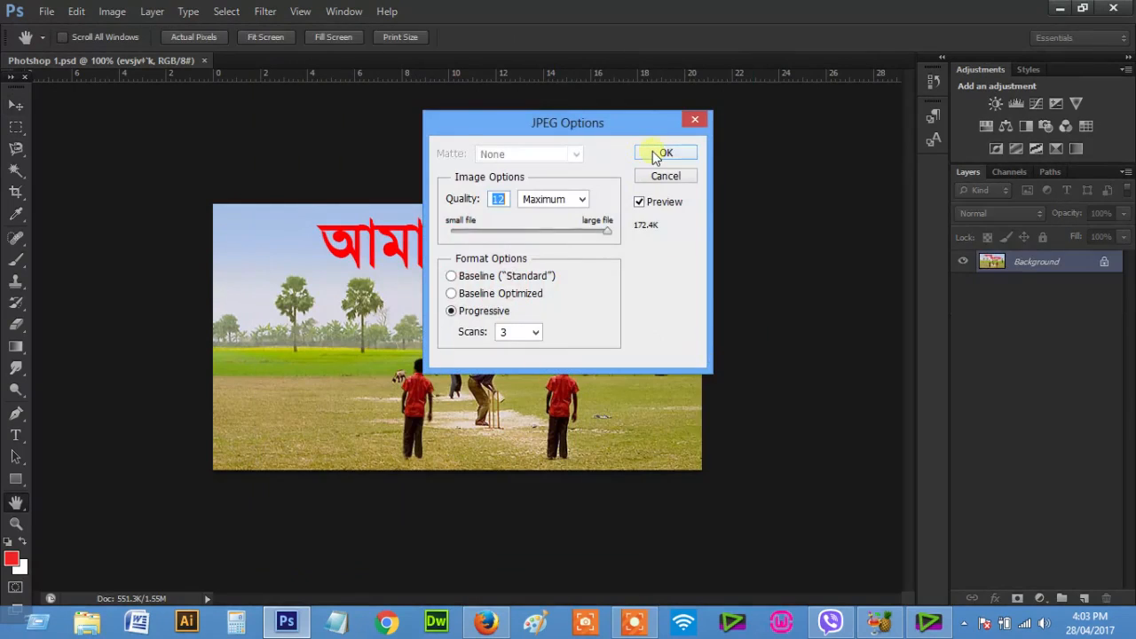
pyautogui.click(656, 152)
pyautogui.hotkey('ctrl', 'shift', 's')
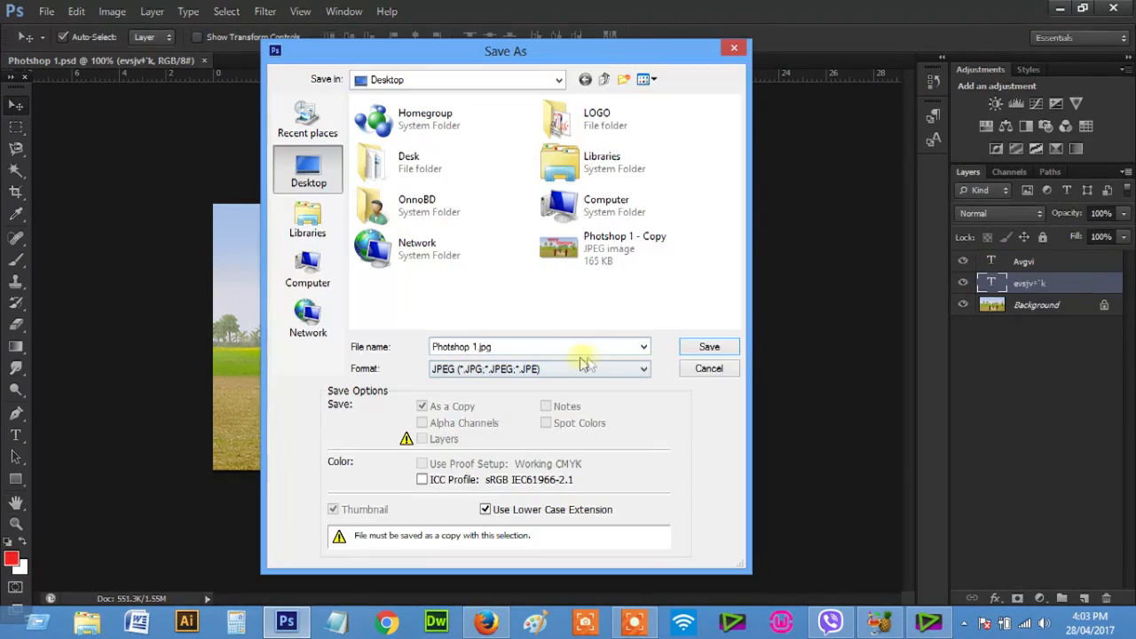
pyautogui.click(708, 352)
pyautogui.click(656, 153)
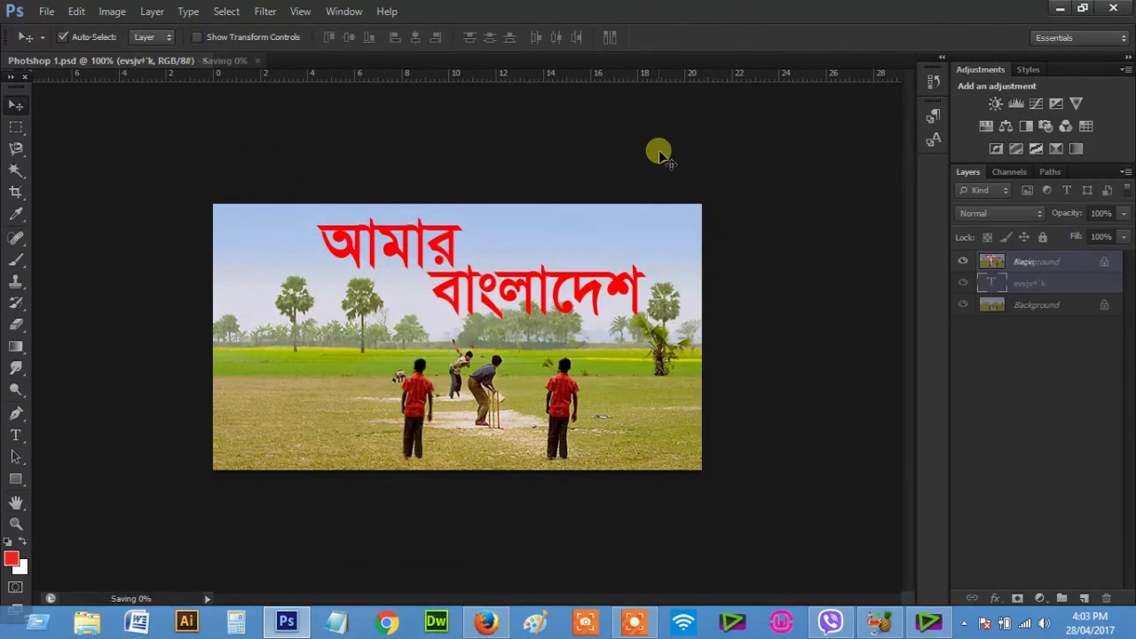
# - Switch to the desktop, view the saved "Photshop 1" JPEG in Windows Photo Viewer, and close the viewer
pyautogui.click(1060, 8)
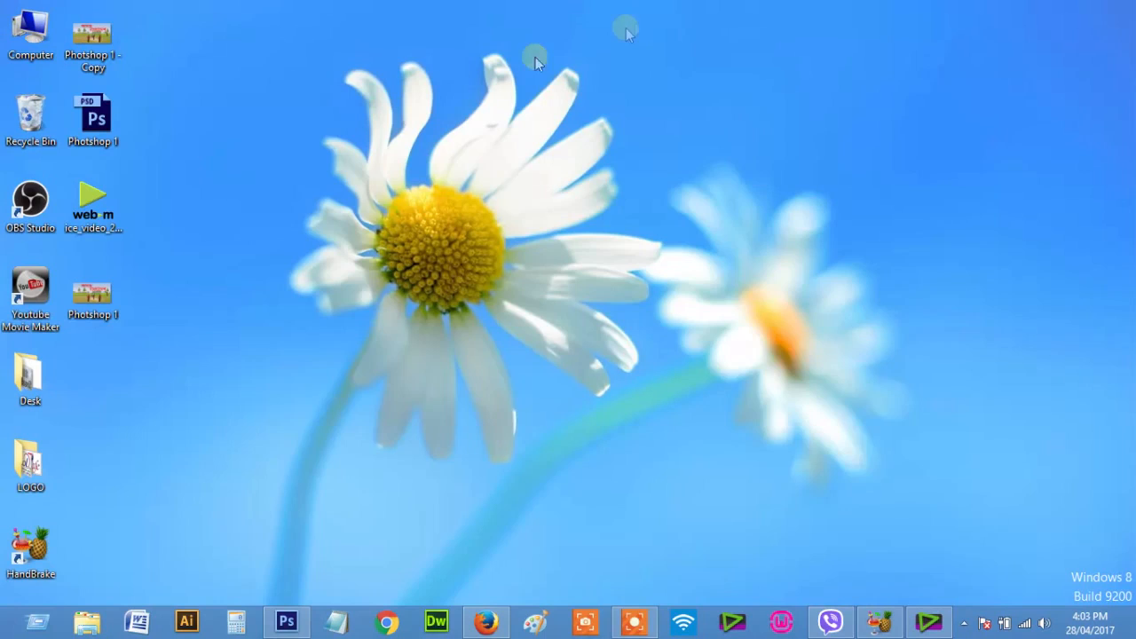
pyautogui.doubleClick(97, 293)
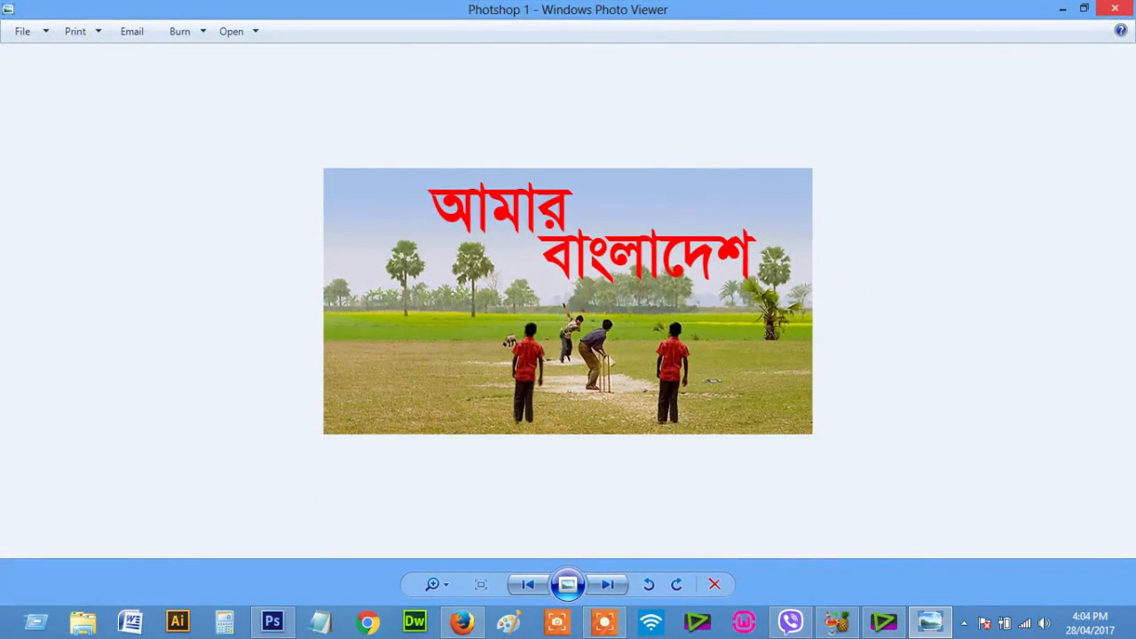
pyautogui.click(1118, 7)
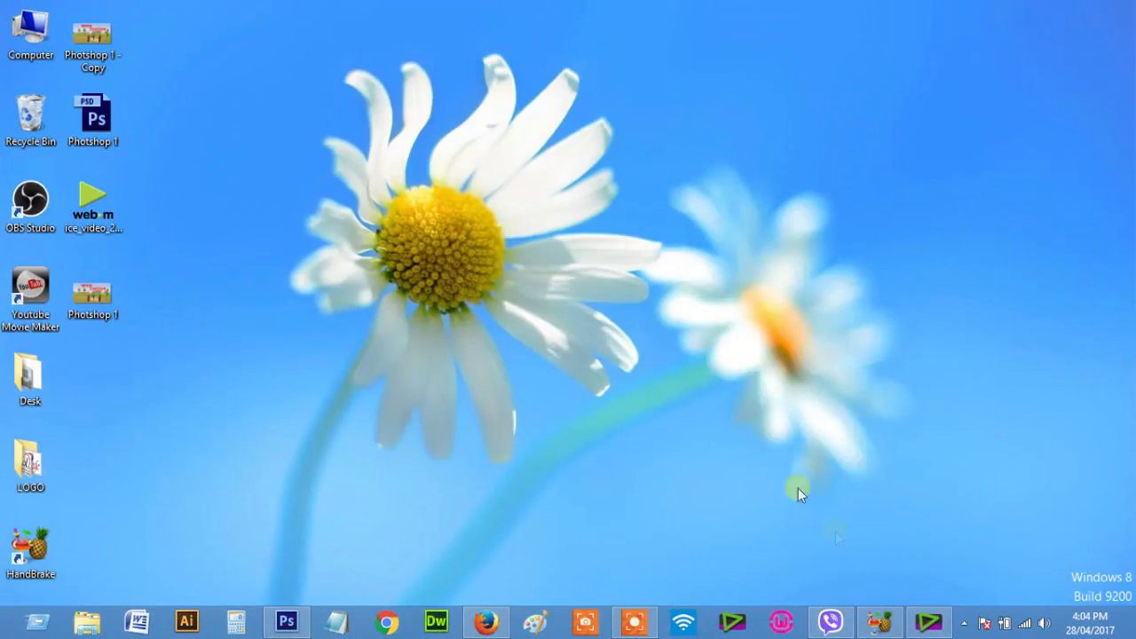